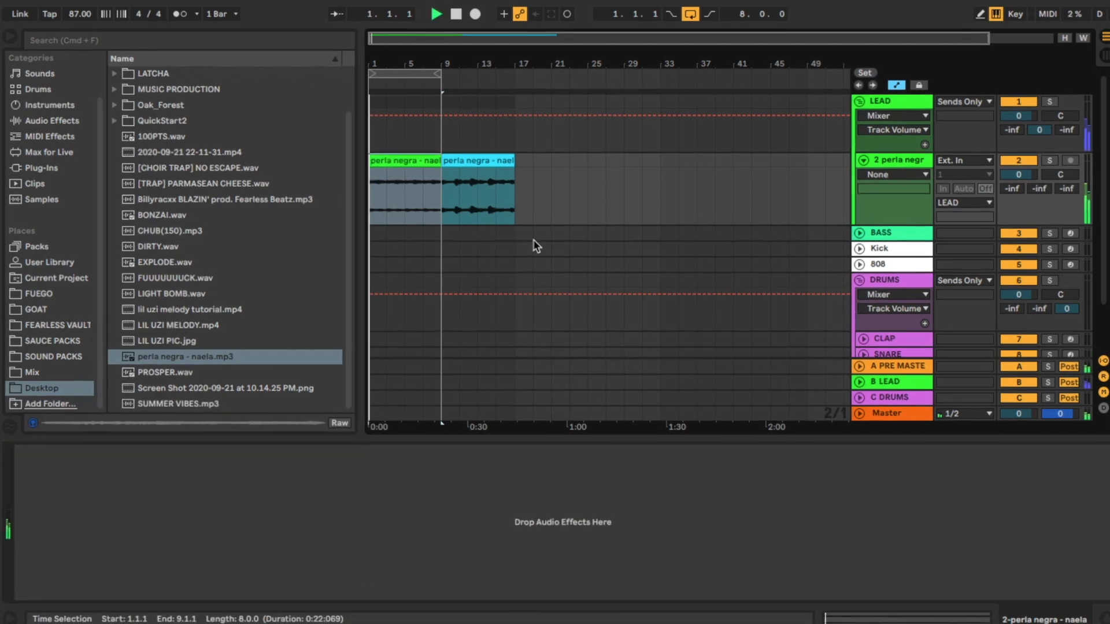
Step: Play back the green and blue perla negra sample clips to hear both sections
{"action": "key", "text": "space"}
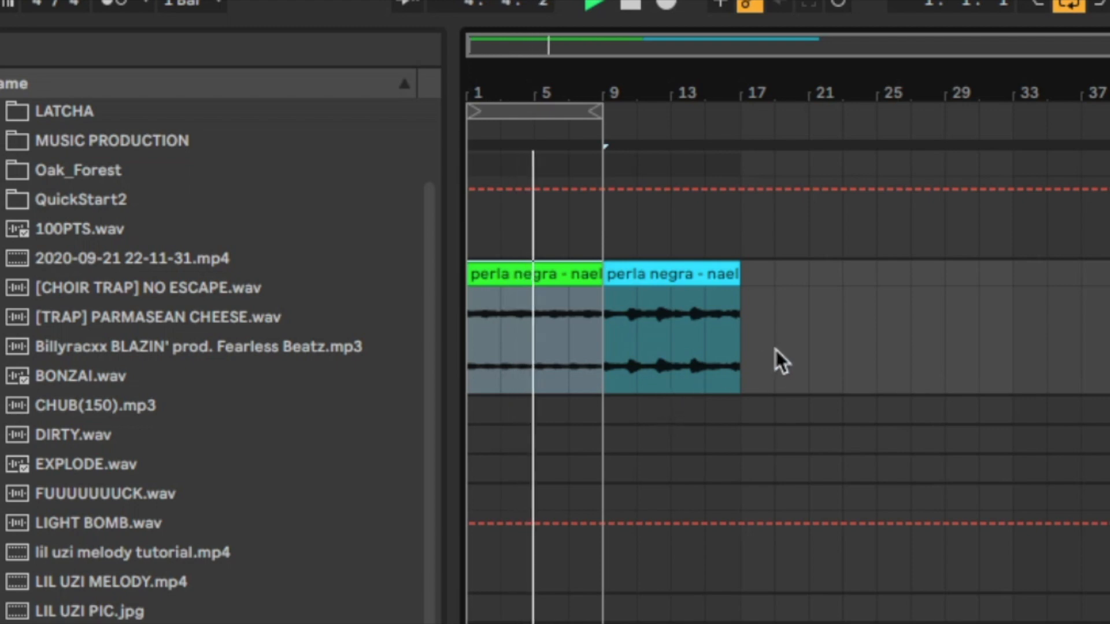
{"action": "left_click", "coordinate": [659, 278]}
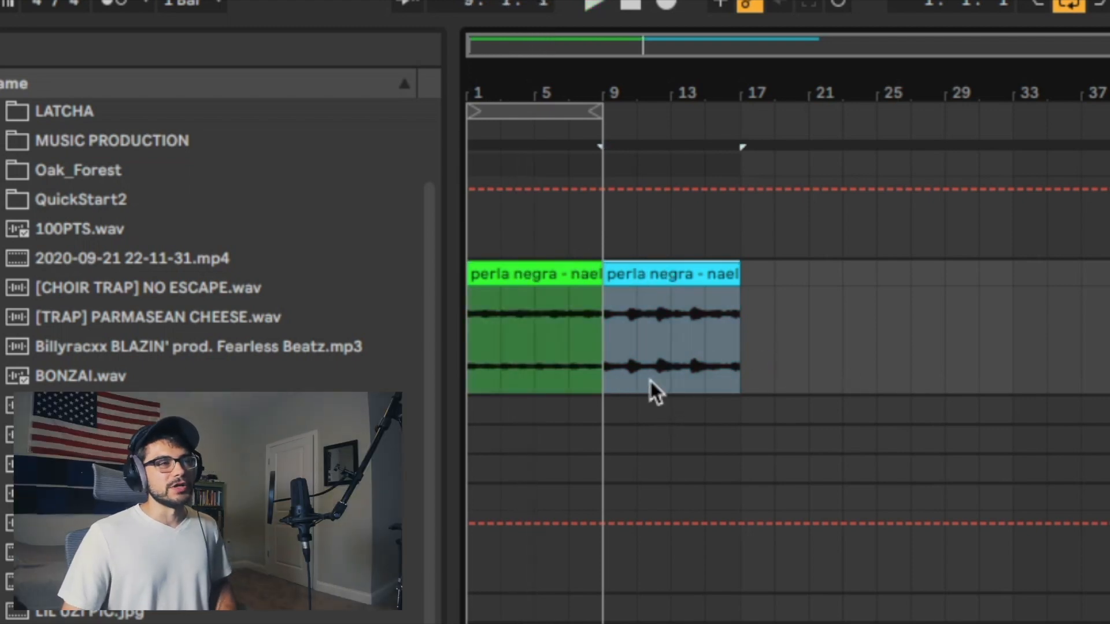
{"action": "key", "text": "space"}
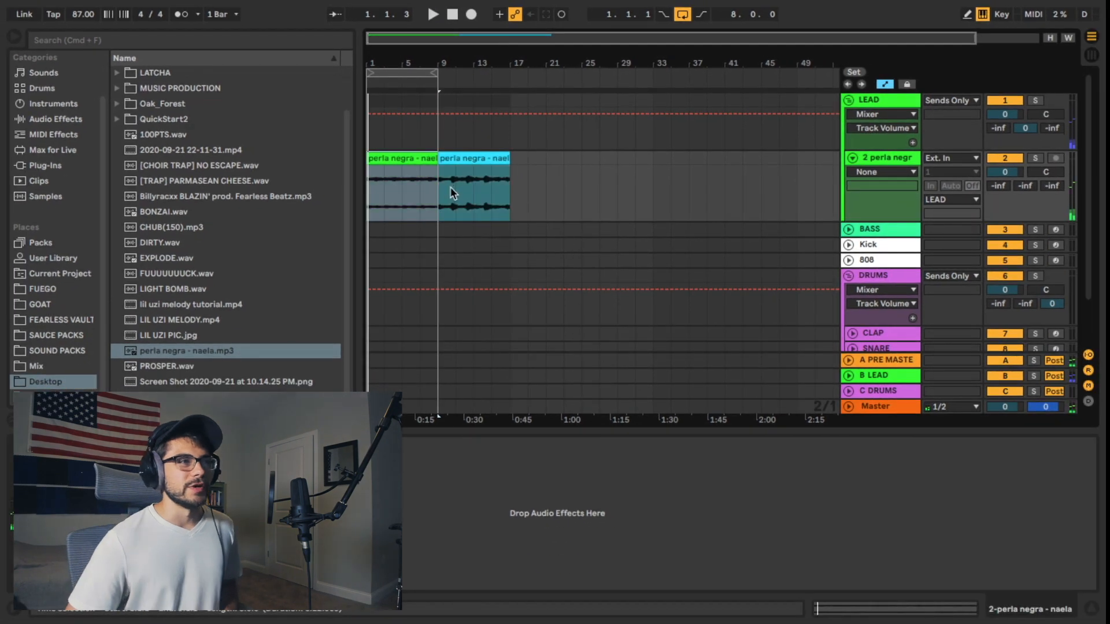
Step: Audition snare samples in the FEARLESS VAULT folder, load MANNIE_FRESH_snare_one_shot_plain_rim.wav onto the SNARE track, and turn off its Snap option
{"action": "scroll", "coordinate": [457, 182], "scroll_direction": "down", "scroll_amount": 1}
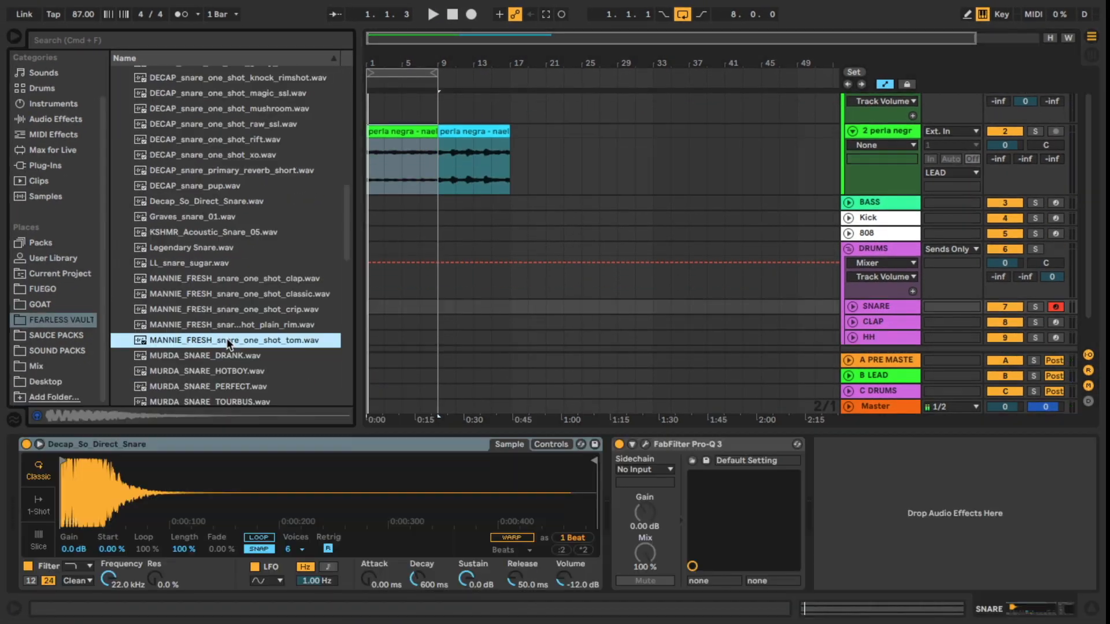
{"action": "key", "text": "Down"}
{"action": "left_click", "coordinate": [217, 371]}
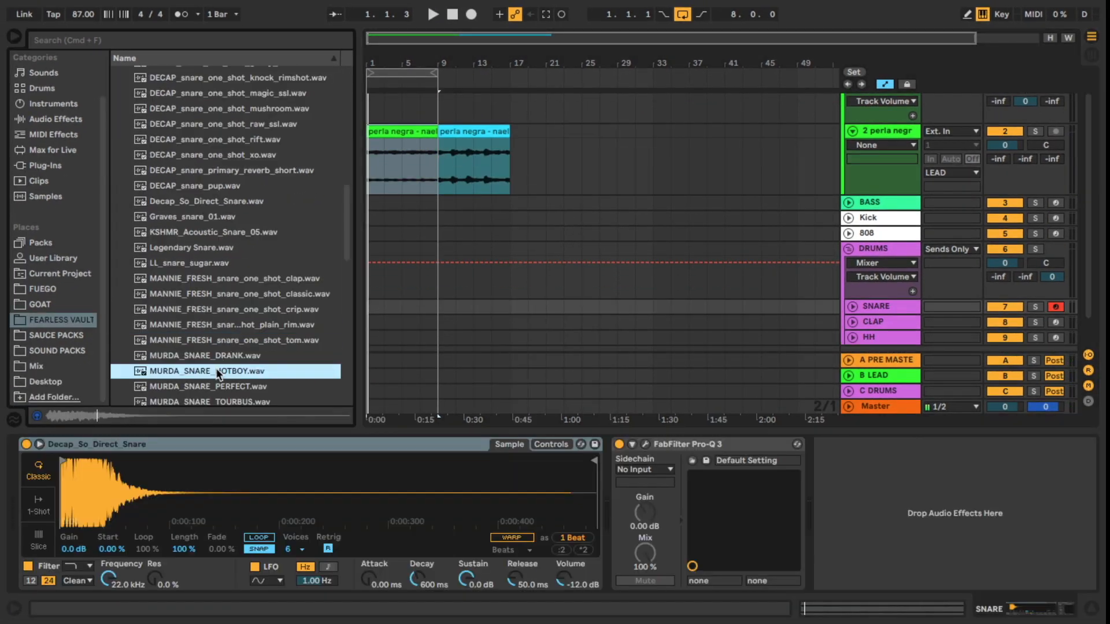
{"action": "left_click", "coordinate": [227, 324]}
{"action": "double_click", "coordinate": [228, 327]}
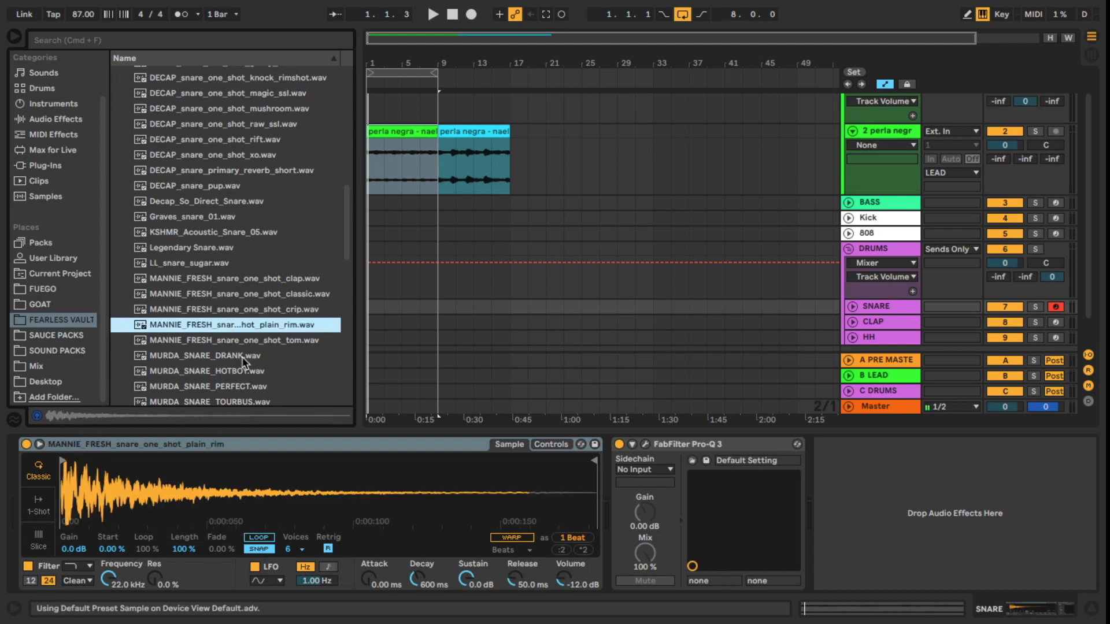
{"action": "left_click", "coordinate": [259, 549]}
{"action": "key", "text": "space"}
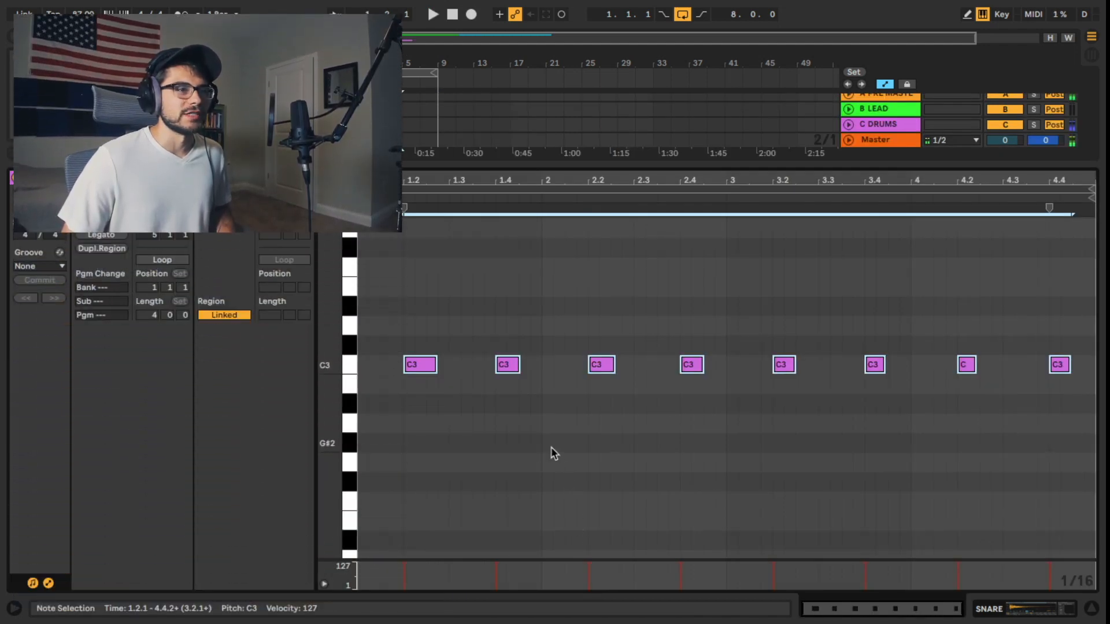
{"action": "left_click", "coordinate": [540, 447]}
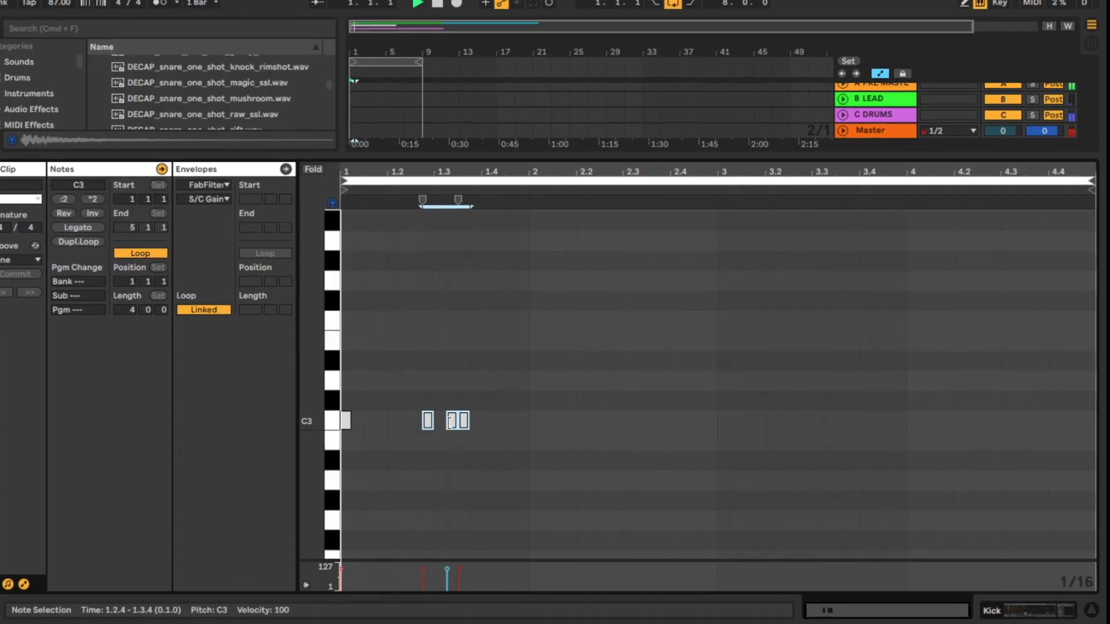
Step: Add C3 kick notes at 2.1.1 and 2.1.3 in the Kick clip and repeat the two-bar pattern over bars 3 and 4
{"action": "left_click", "coordinate": [507, 456]}
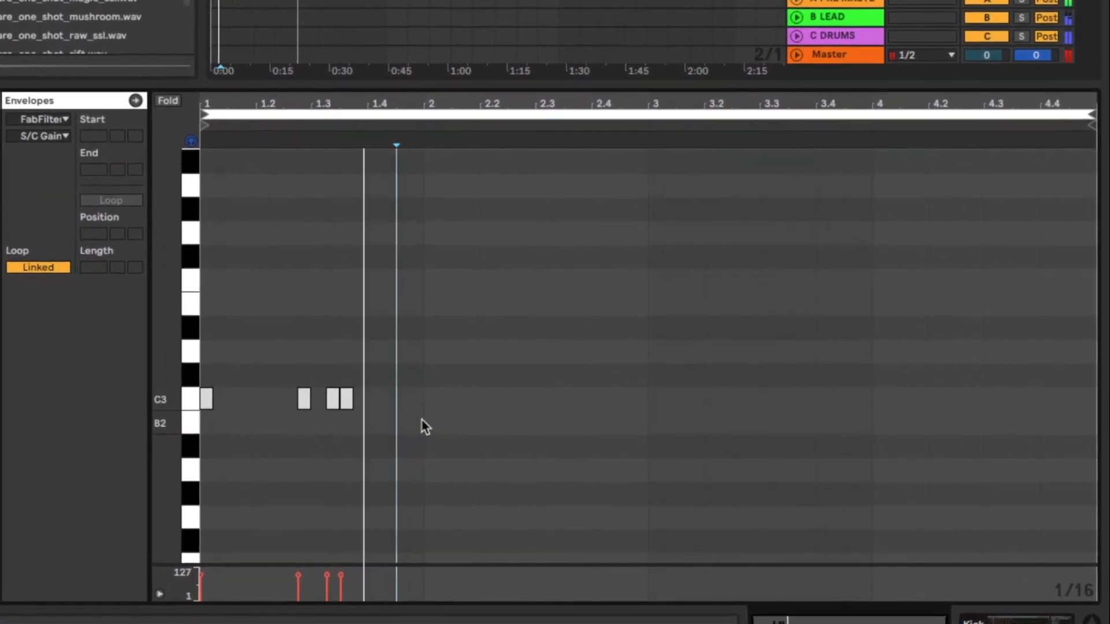
{"action": "double_click", "coordinate": [431, 399]}
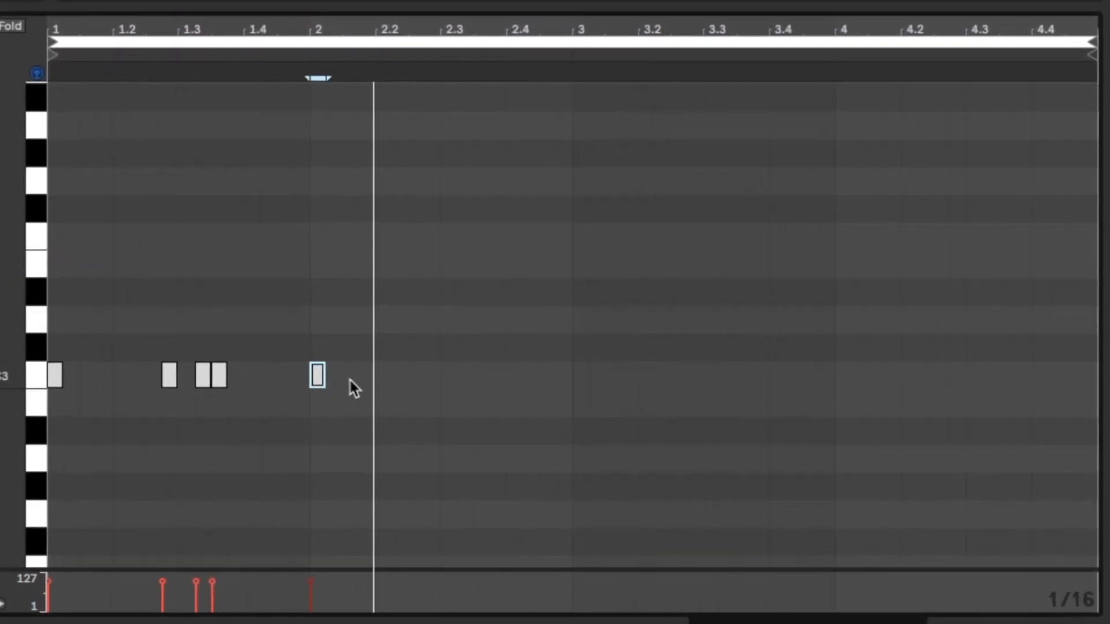
{"action": "double_click", "coordinate": [351, 377]}
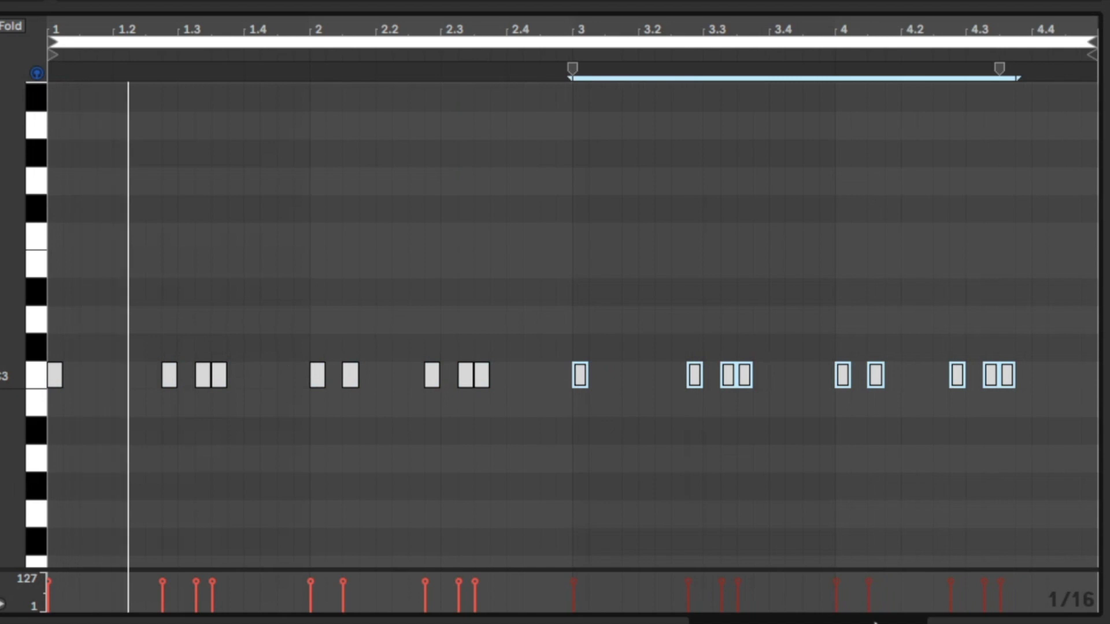
{"action": "key", "text": "ctrl+a"}
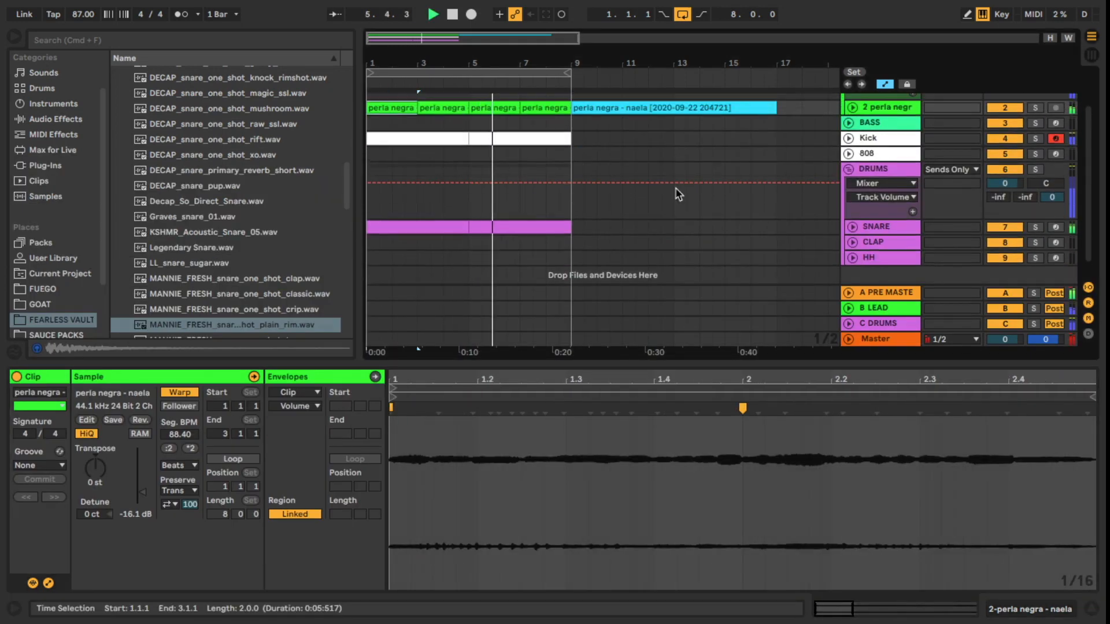
Step: Insert a four-bar MIDI clip on the hi-hat track, spanning bar 1 to bar 5
{"action": "left_click_drag", "start_coordinate": [367, 241], "coordinate": [468, 241]}
{"action": "key", "text": "ctrl+shift+m"}
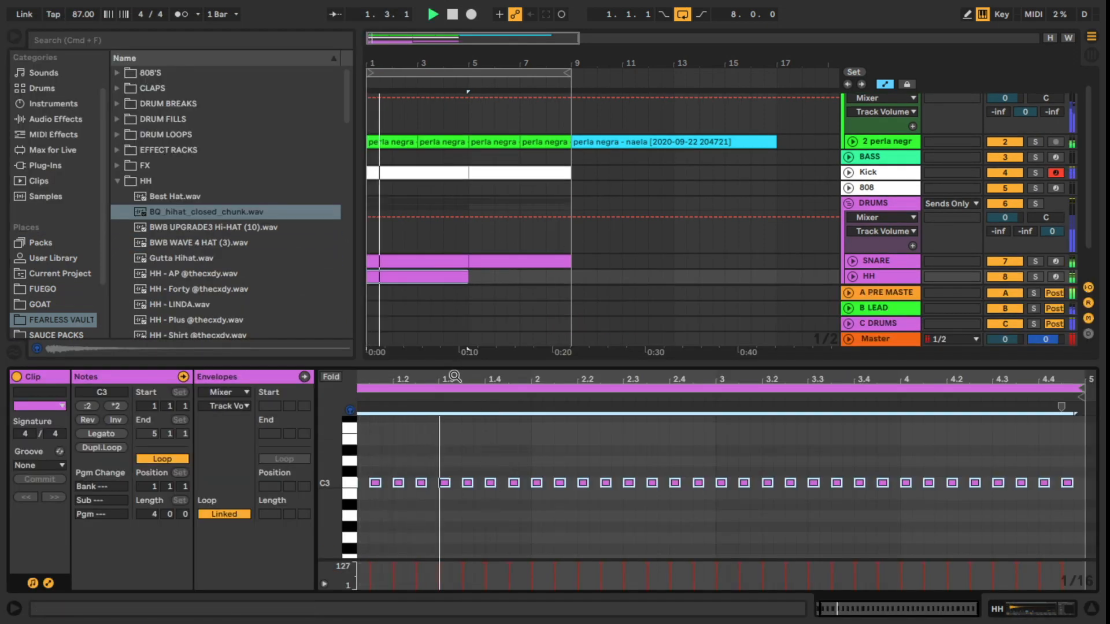
Step: Delete the C3 hi-hat notes at 1.2 and 1.4 to open gaps in the first bar
{"action": "left_click_drag", "start_coordinate": [382, 380], "coordinate": [414, 255]}
{"action": "key", "text": "space"}
{"action": "key", "text": "plus"}
{"action": "key", "text": "plus"}
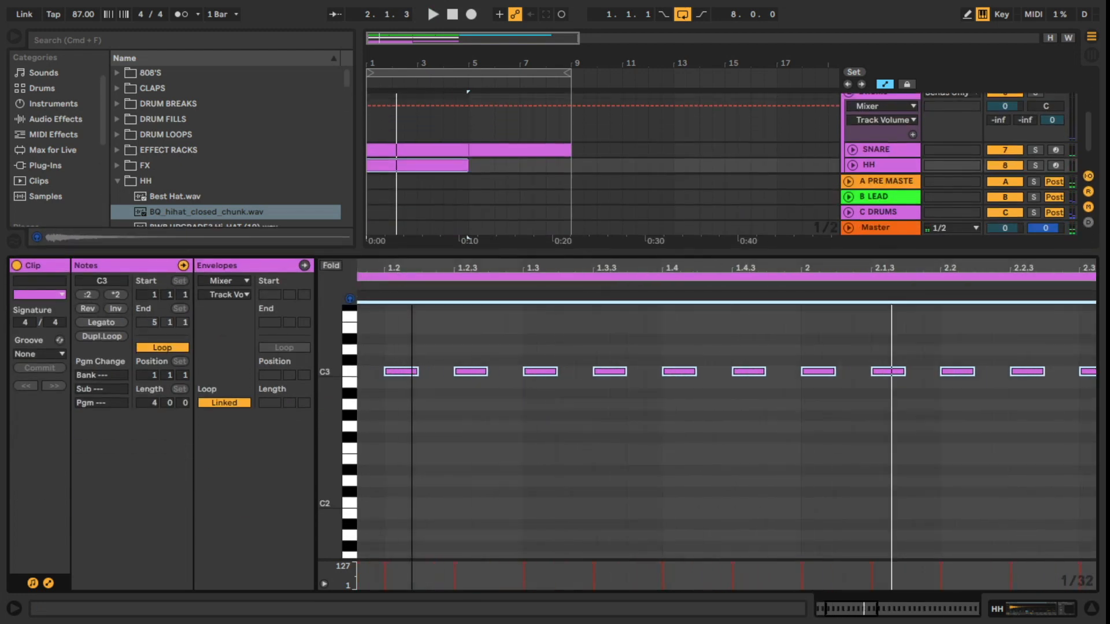
{"action": "left_click", "coordinate": [507, 489]}
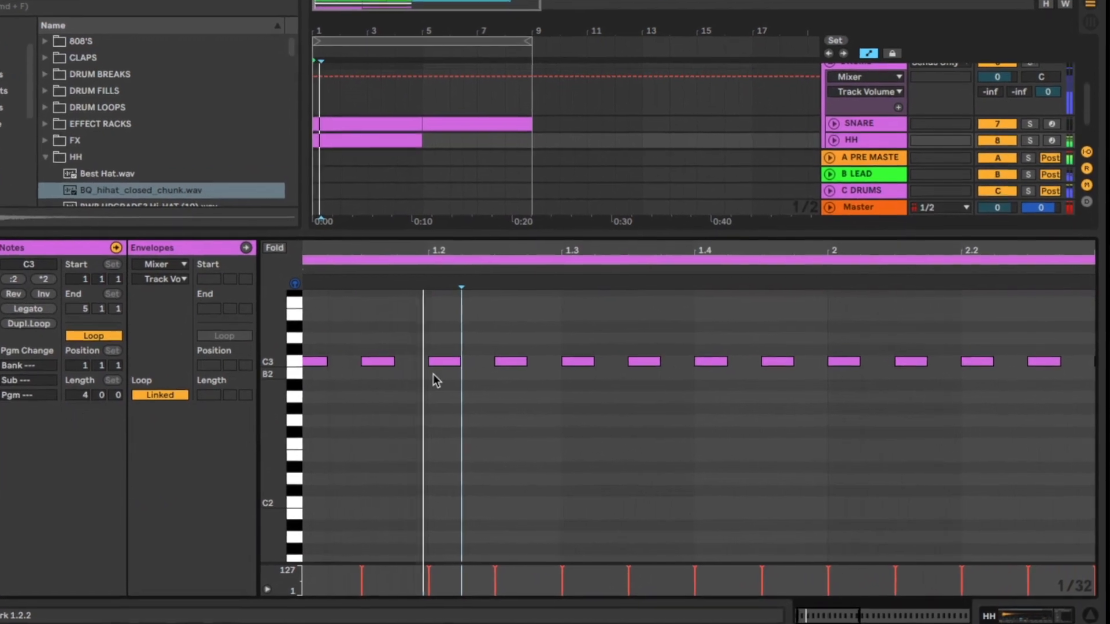
{"action": "double_click", "coordinate": [415, 359]}
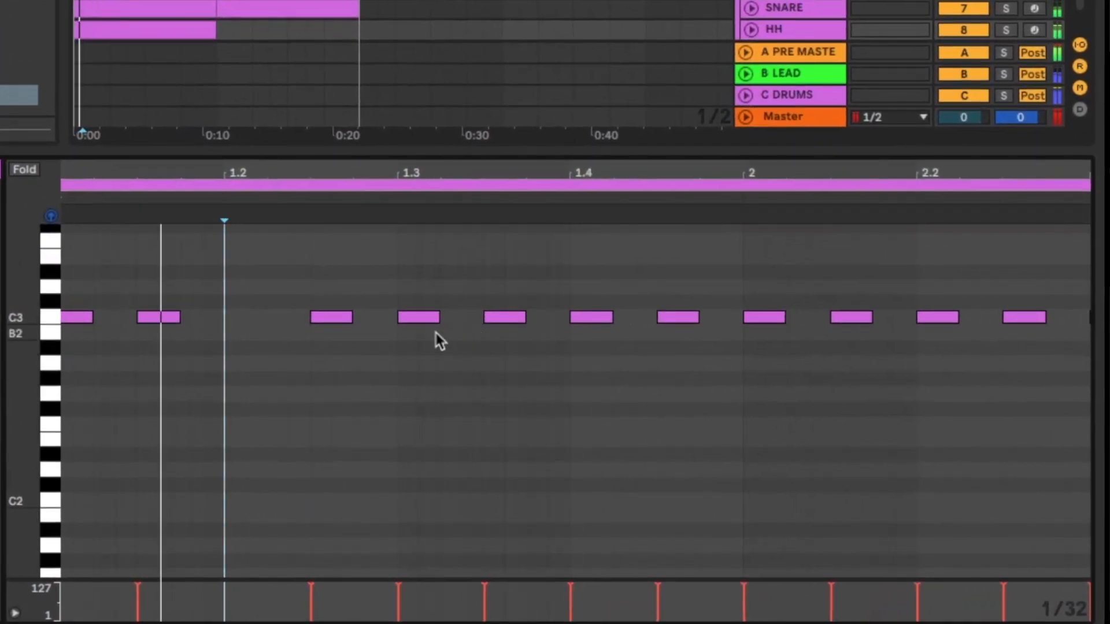
{"action": "double_click", "coordinate": [601, 318]}
{"action": "key", "text": "space"}
{"action": "left_click_drag", "start_coordinate": [589, 173], "coordinate": [499, 172]}
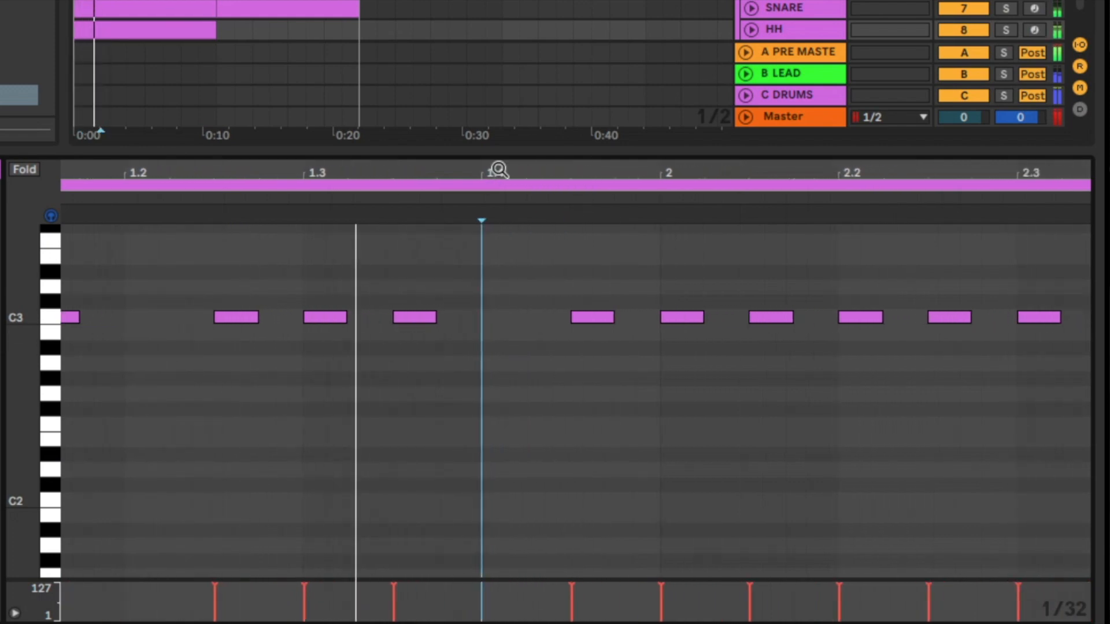
Step: Add extra C3 hi-hat notes at 1.3.2 and 1.4.4 in the first bar
{"action": "left_click", "coordinate": [325, 315]}
{"action": "key", "text": "ctrl+d"}
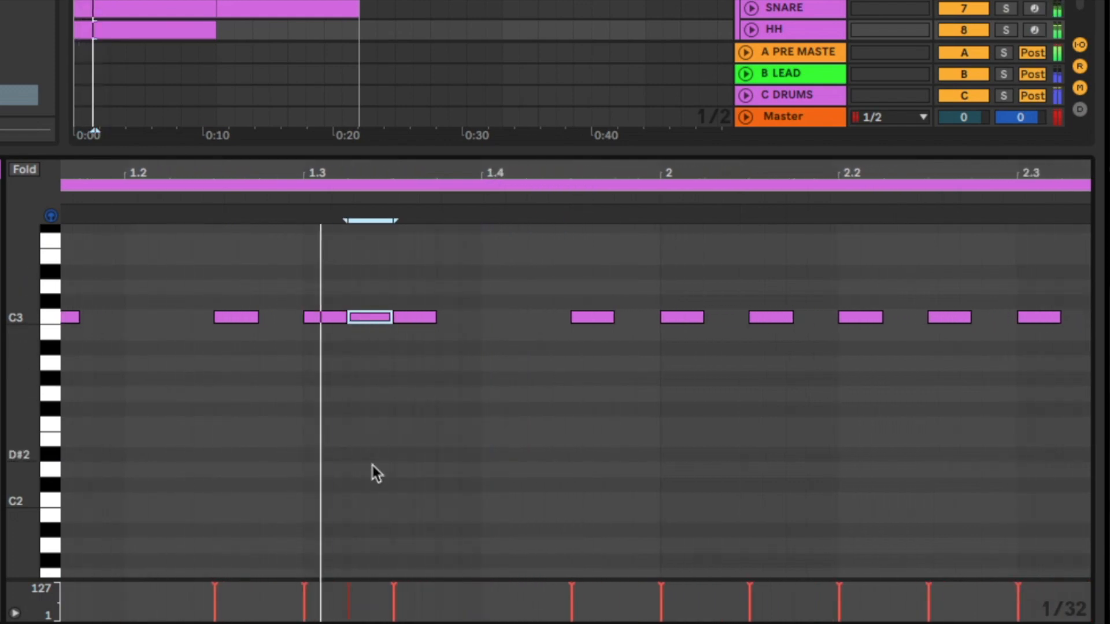
{"action": "double_click", "coordinate": [515, 317]}
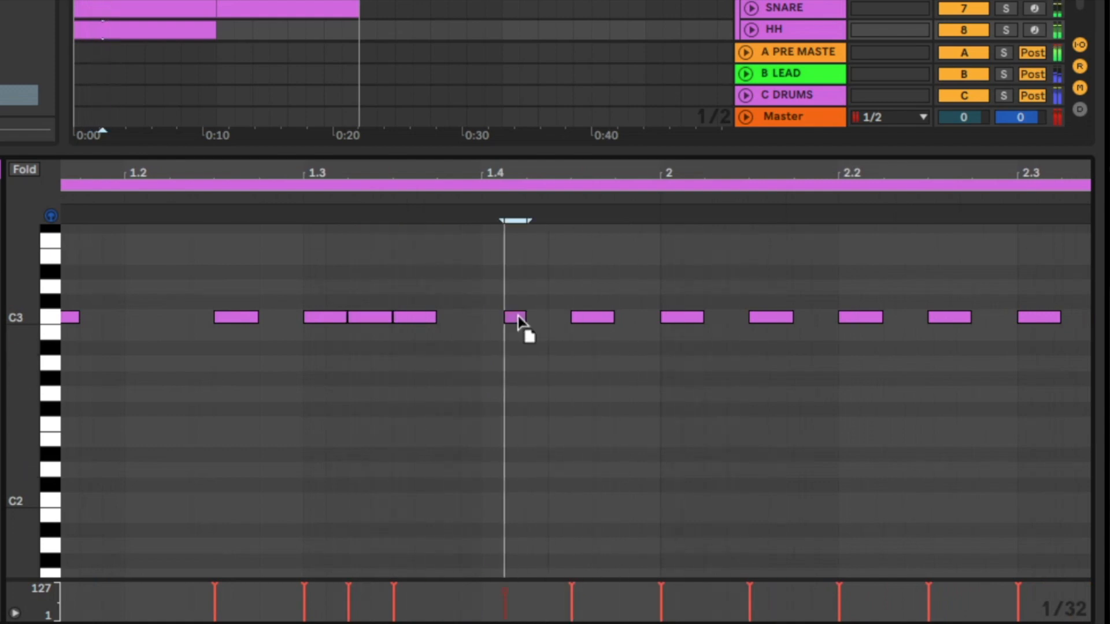
{"action": "left_click_drag", "start_coordinate": [519, 317], "coordinate": [639, 329]}
{"action": "left_click", "coordinate": [693, 317]}
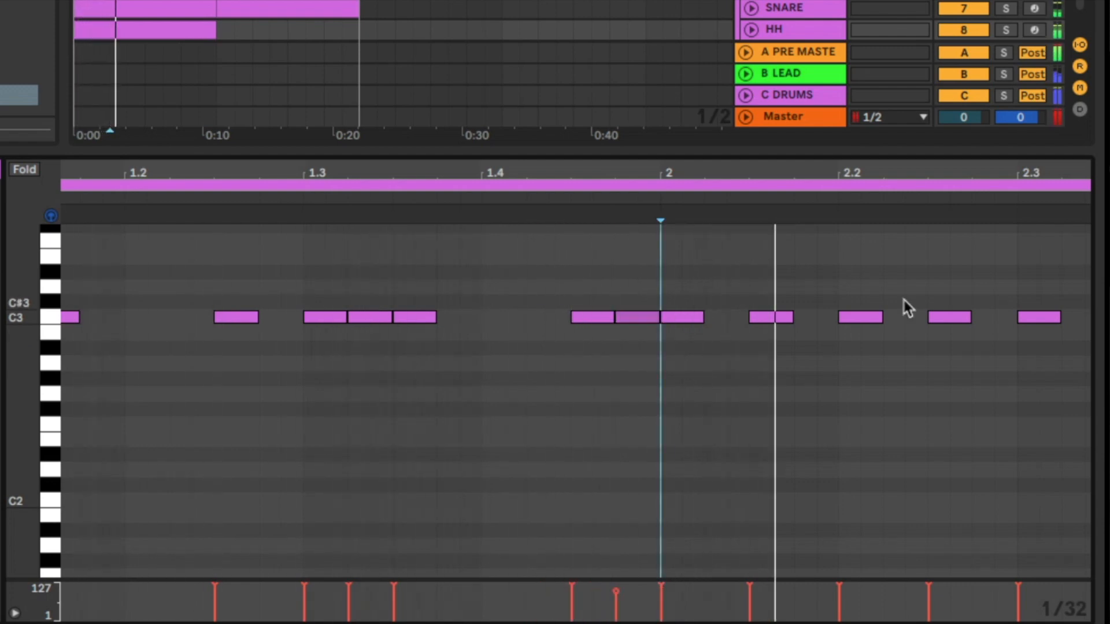
Step: Delete the C3 hi-hat notes at 2.2 and 2.4 in the second bar
{"action": "left_click_drag", "start_coordinate": [260, 172], "coordinate": [260, 166]}
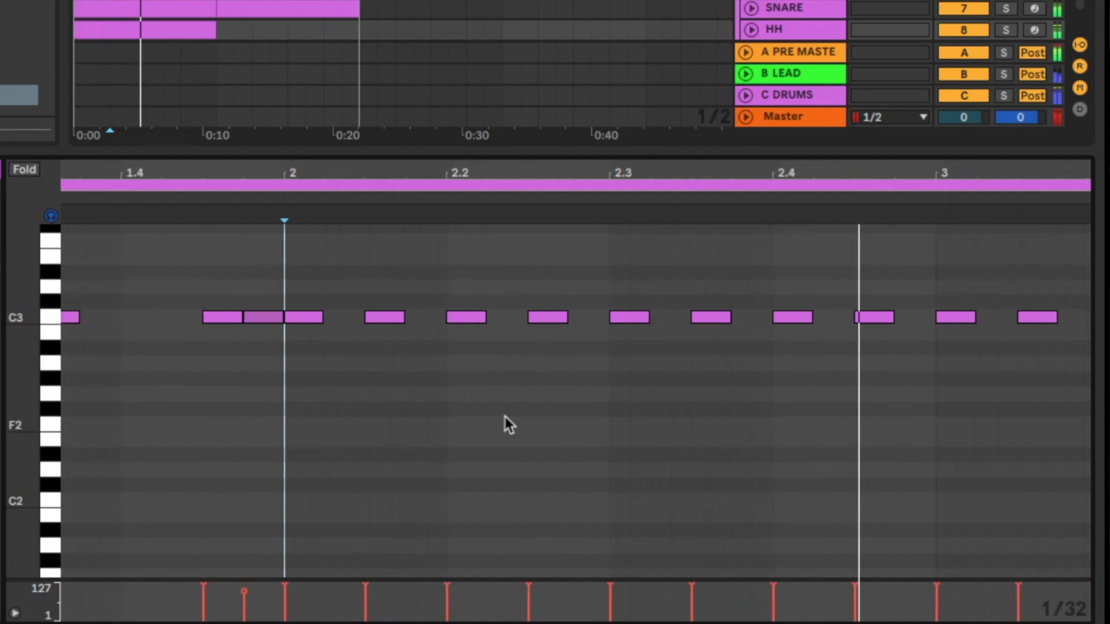
{"action": "left_click", "coordinate": [459, 317]}
{"action": "key", "text": "Delete"}
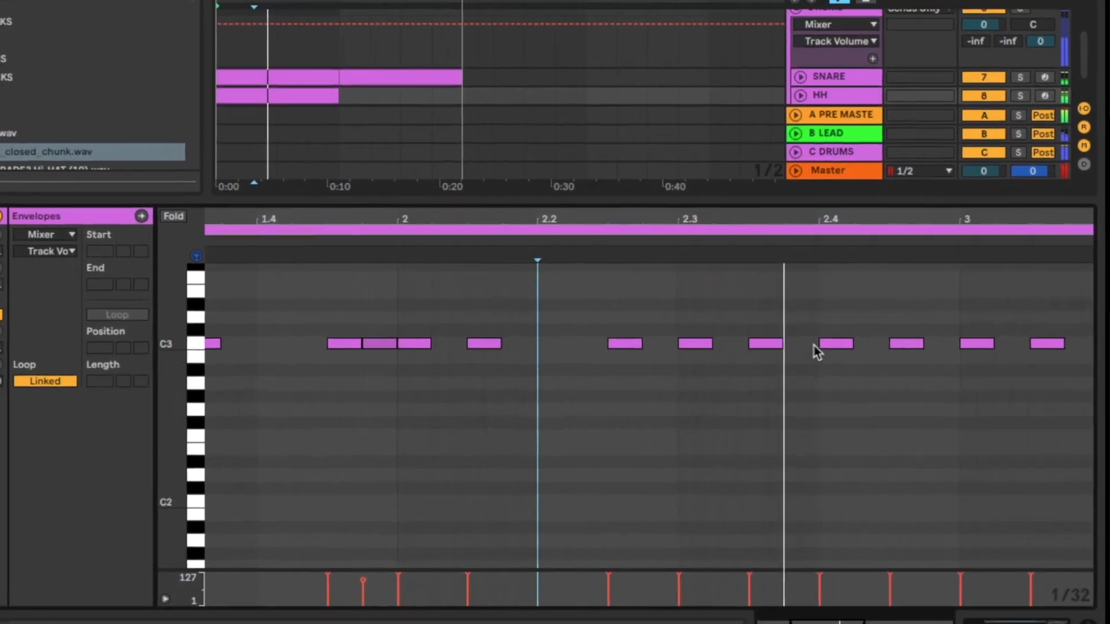
{"action": "left_click", "coordinate": [833, 345]}
{"action": "key", "text": "Delete"}
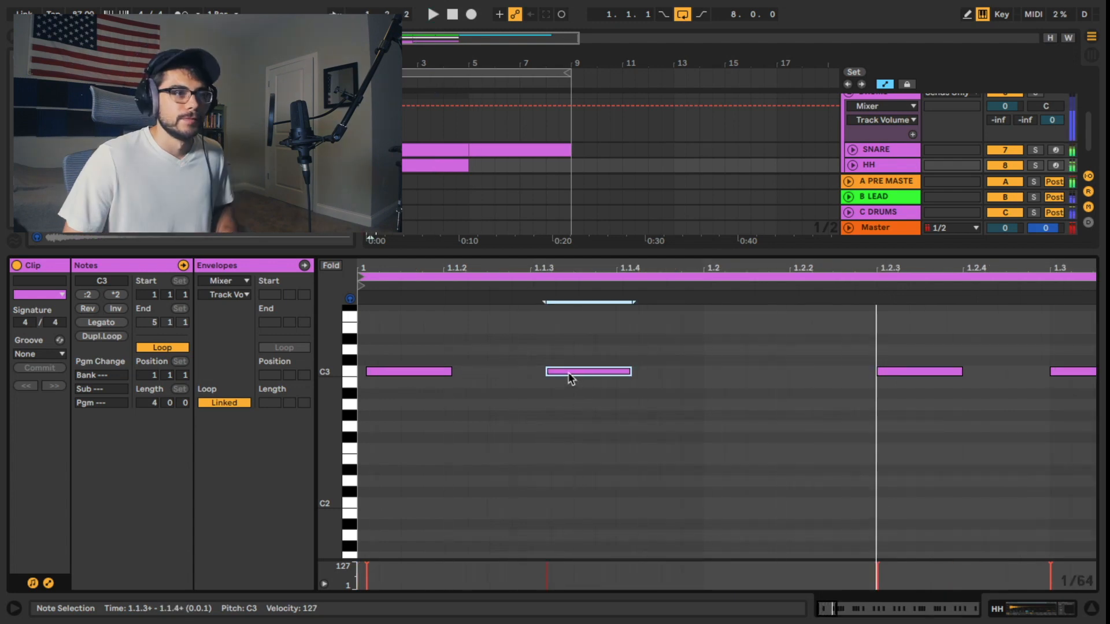
Step: Nudge the hi-hat notes at 1.1.3, 1.2.3 and 1.3.3 slightly off the grid, checking the groove in playback
{"action": "left_click_drag", "start_coordinate": [568, 374], "coordinate": [563, 374]}
{"action": "key", "text": "space"}
{"action": "key", "text": "space"}
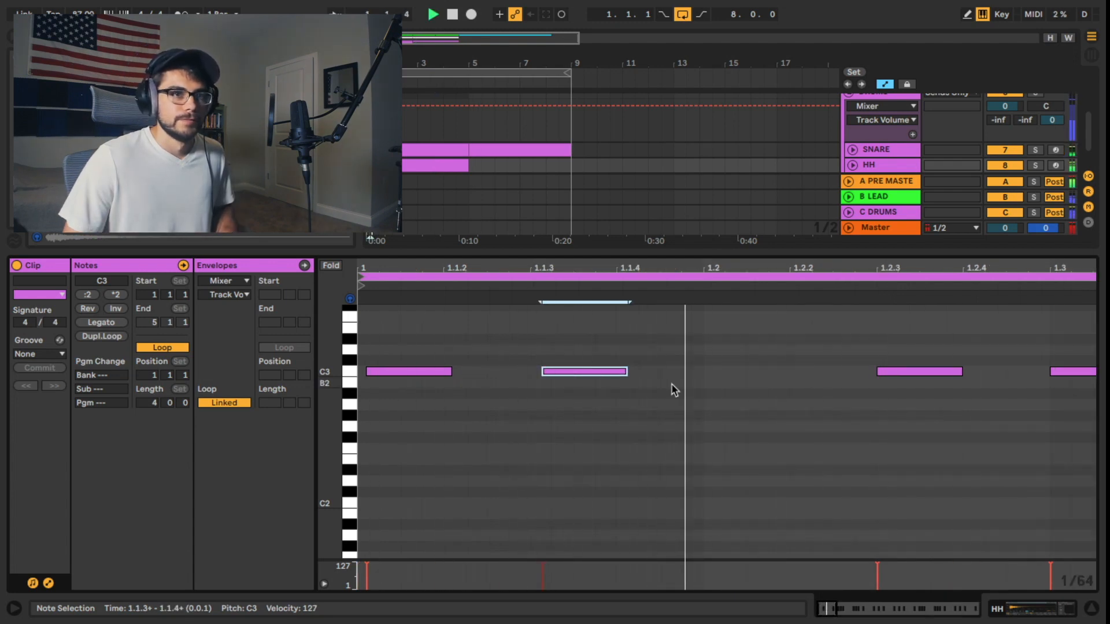
{"action": "key", "text": "space"}
{"action": "left_click_drag", "start_coordinate": [902, 379], "coordinate": [909, 378]}
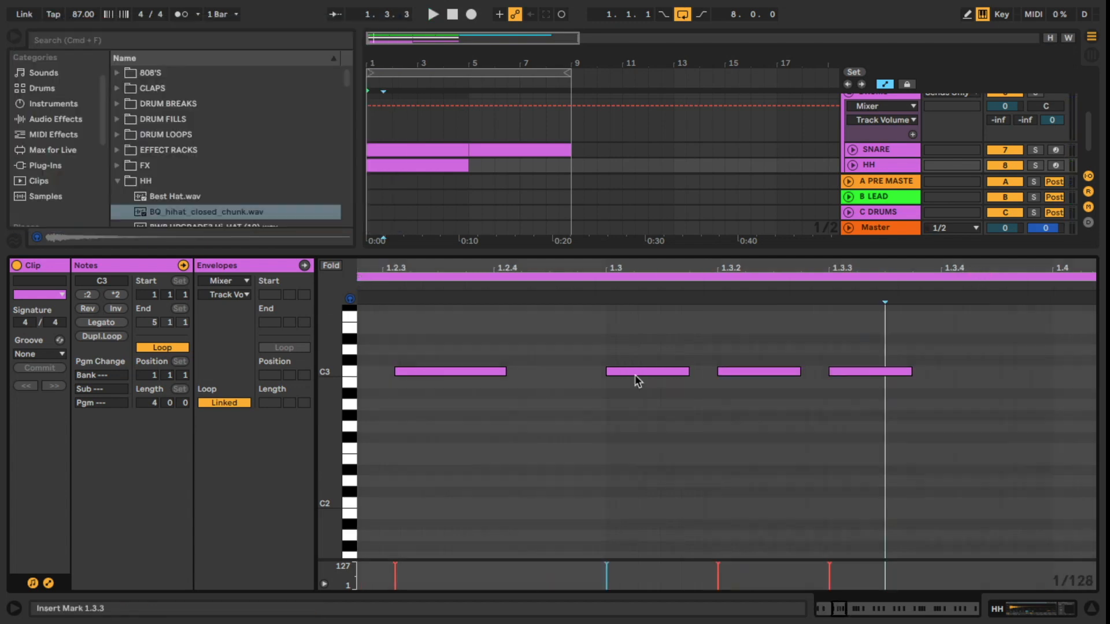
{"action": "key", "text": "space"}
{"action": "left_click_drag", "start_coordinate": [862, 374], "coordinate": [881, 373]}
{"action": "key", "text": "space"}
{"action": "left_click", "coordinate": [488, 375]}
{"action": "key", "text": "space"}
{"action": "key", "text": "space"}
Step: Duplicate the whole hi-hat pattern of bars 1 and 2 into bars 3 and 4
{"action": "left_click_drag", "start_coordinate": [1032, 270], "coordinate": [710, 270]}
{"action": "left_click", "coordinate": [709, 372]}
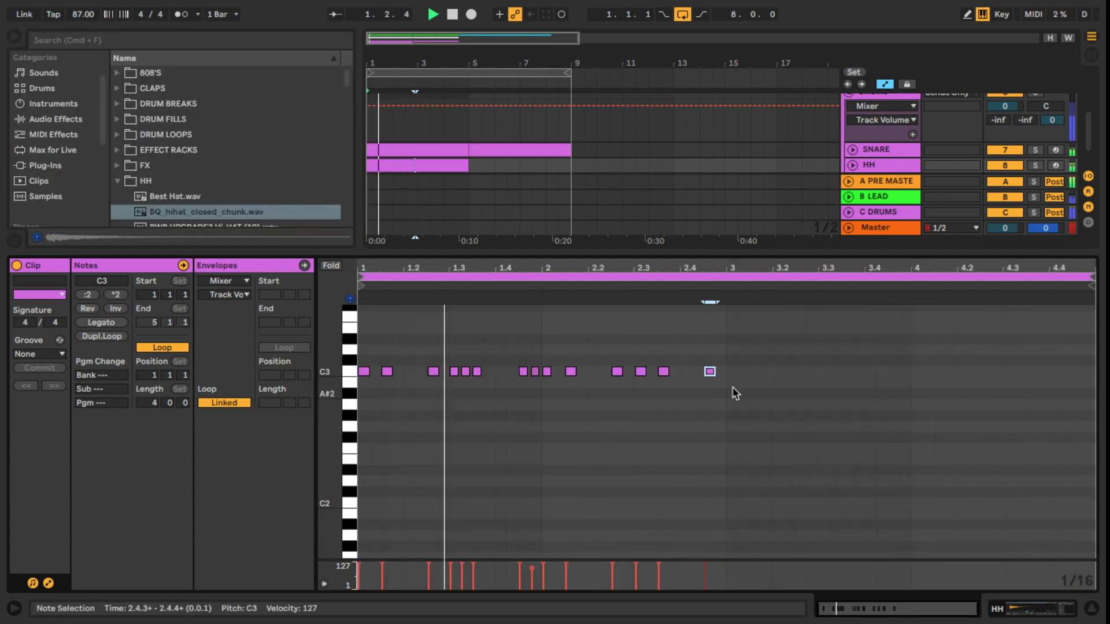
{"action": "left_click_drag", "start_coordinate": [733, 393], "coordinate": [361, 358]}
{"action": "key", "text": "super+d"}
{"action": "key", "text": "space"}
Step: Lower the velocities of the hi-hat notes in bar 1, setting the note at 1.3.3 to 97
{"action": "scroll", "coordinate": [726, 430], "scroll_direction": "up", "scroll_amount": 2}
{"action": "scroll", "coordinate": [420, 489], "scroll_direction": "up", "scroll_amount": 6}
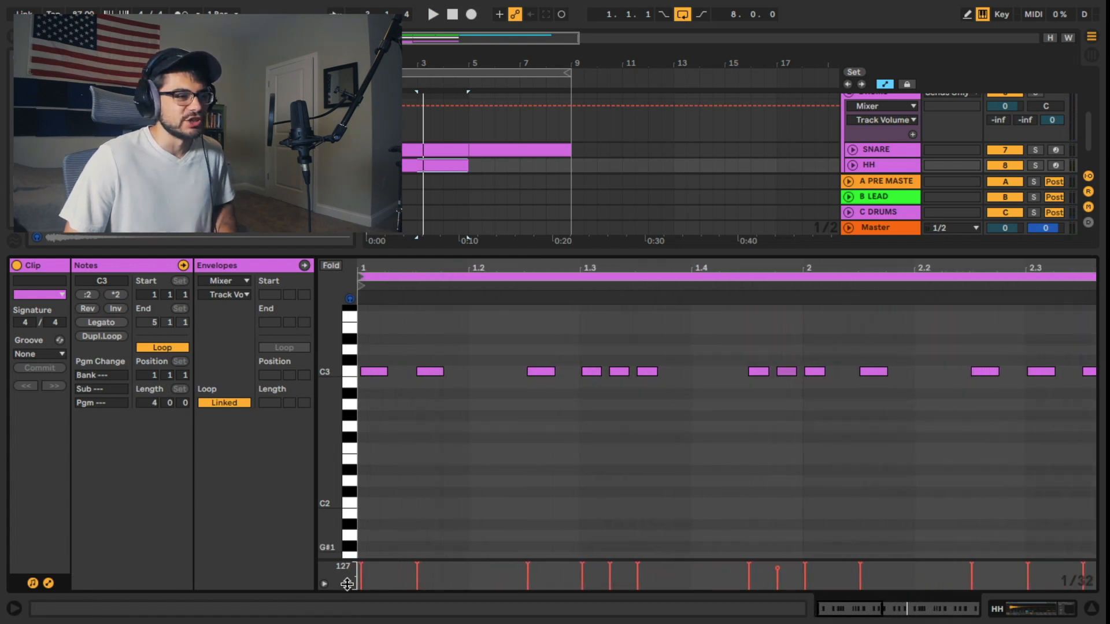
{"action": "left_click", "coordinate": [362, 570]}
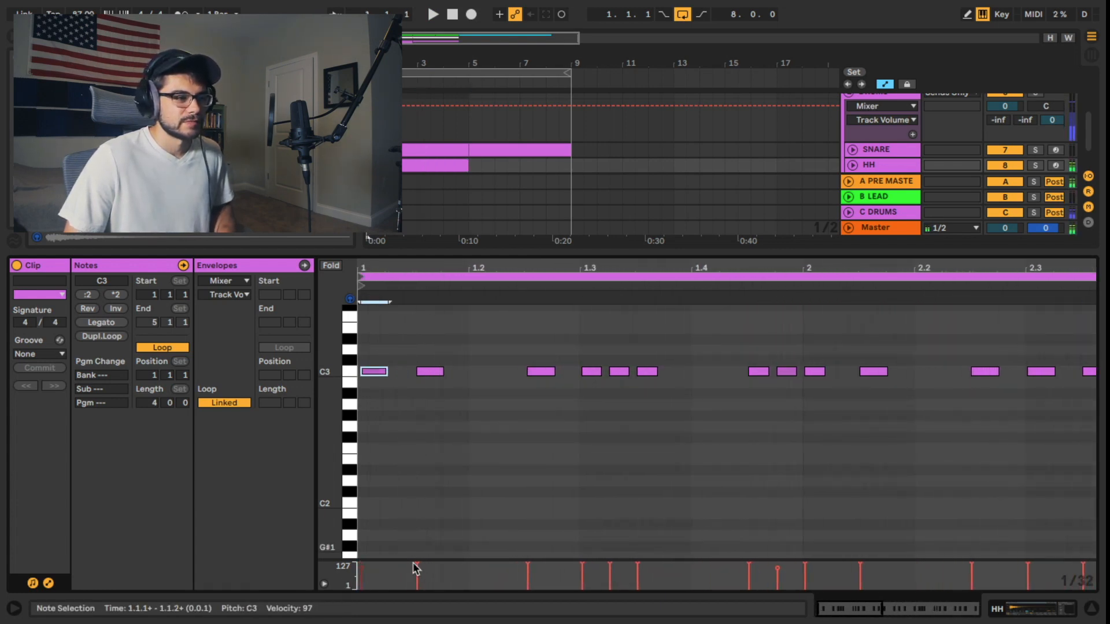
{"action": "left_click_drag", "start_coordinate": [361, 569], "coordinate": [362, 567]}
{"action": "left_click_drag", "start_coordinate": [638, 565], "coordinate": [637, 569]}
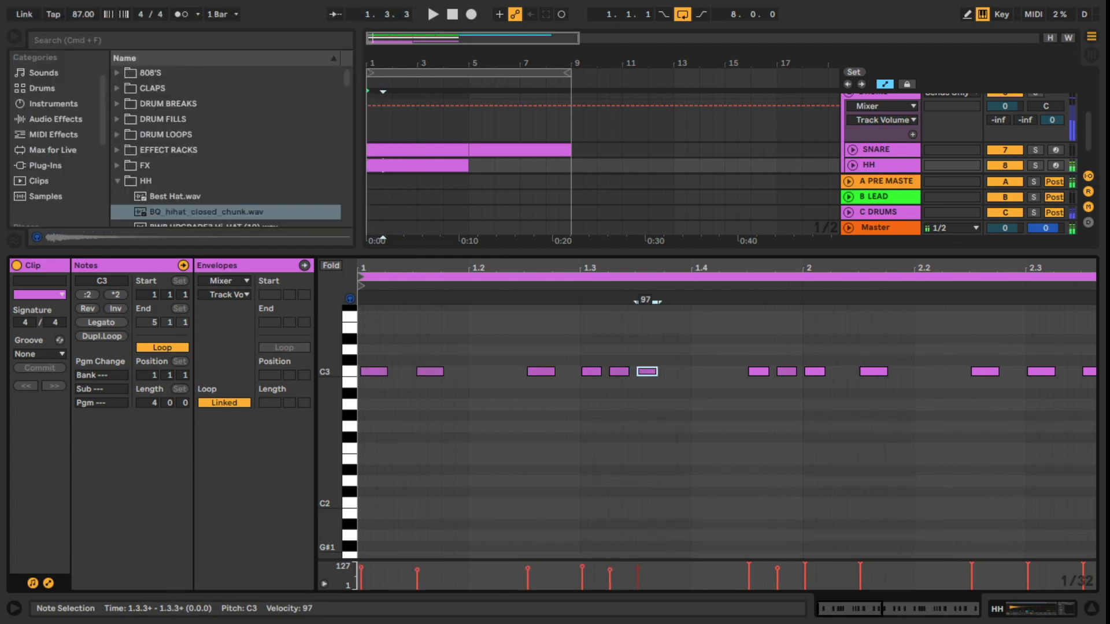
Step: Vary the velocities of the remaining hi-hat notes from bar 2 onward, setting the note at 4.1.1 to 83
{"action": "scroll", "coordinate": [862, 571], "scroll_direction": "right", "scroll_amount": 7}
{"action": "left_click_drag", "start_coordinate": [557, 564], "coordinate": [558, 568]}
{"action": "left_click_drag", "start_coordinate": [669, 564], "coordinate": [669, 568]}
{"action": "left_click_drag", "start_coordinate": [782, 564], "coordinate": [782, 568]}
{"action": "left_click_drag", "start_coordinate": [838, 564], "coordinate": [837, 570]}
{"action": "left_click_drag", "start_coordinate": [894, 564], "coordinate": [894, 568]}
{"action": "scroll", "coordinate": [893, 568], "scroll_direction": "right", "scroll_amount": 7}
{"action": "left_click_drag", "start_coordinate": [586, 565], "coordinate": [587, 567]}
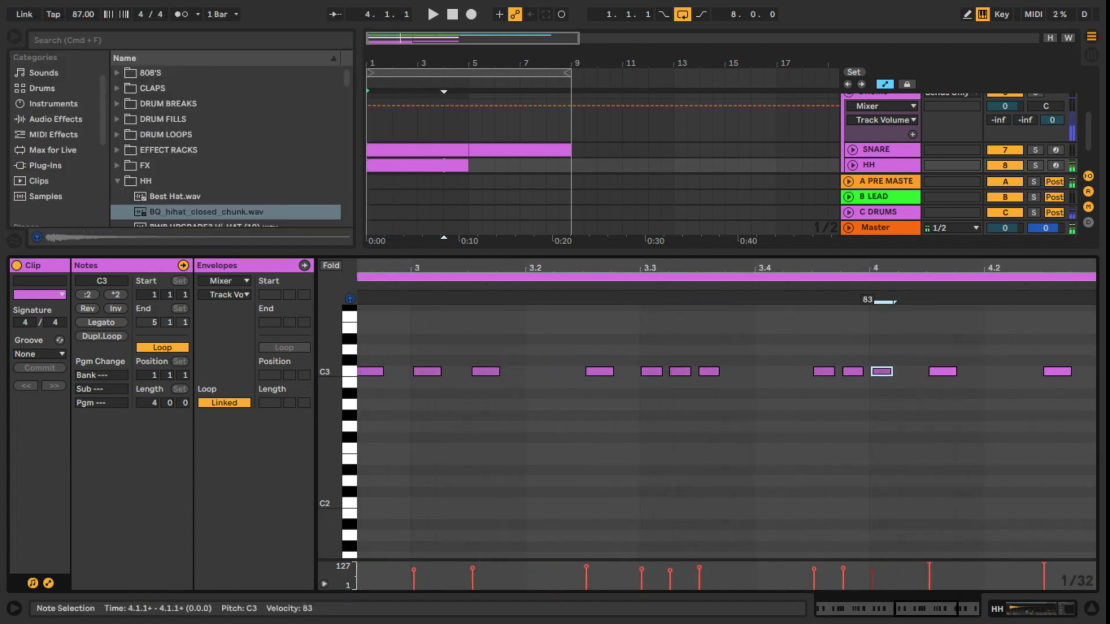
{"action": "left_click_drag", "start_coordinate": [730, 564], "coordinate": [730, 567]}
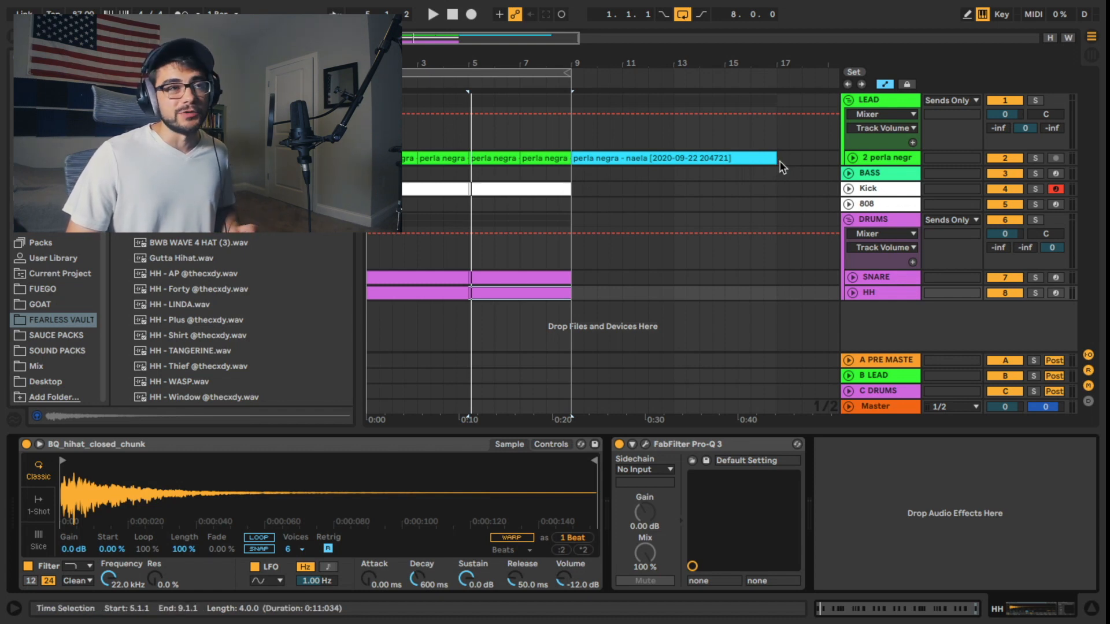
Step: Select the perla negra clips from bar 1 to bar 17 and transpose the sample by 2 st using Pro warp mode
{"action": "left_click_drag", "start_coordinate": [779, 161], "coordinate": [551, 149]}
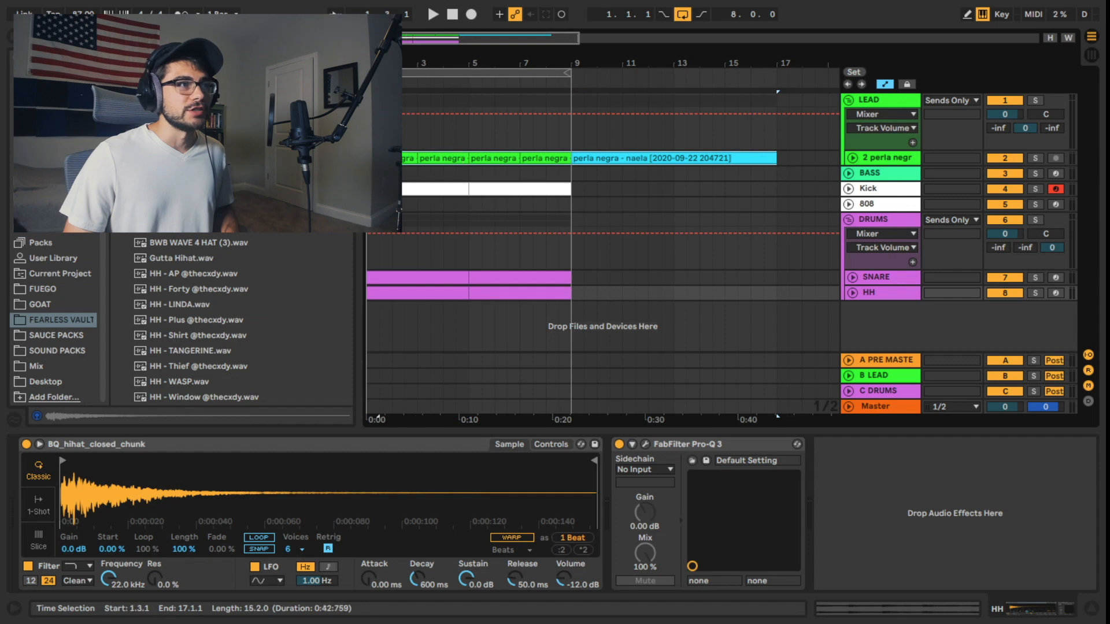
{"action": "left_click", "coordinate": [452, 160]}
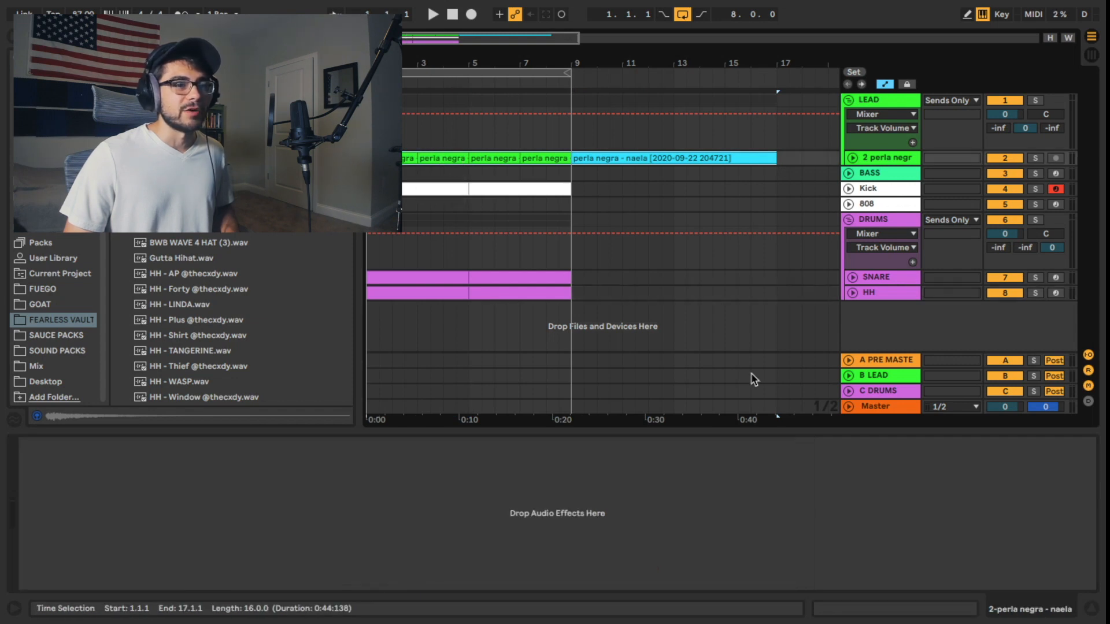
{"action": "left_click", "coordinate": [1053, 611]}
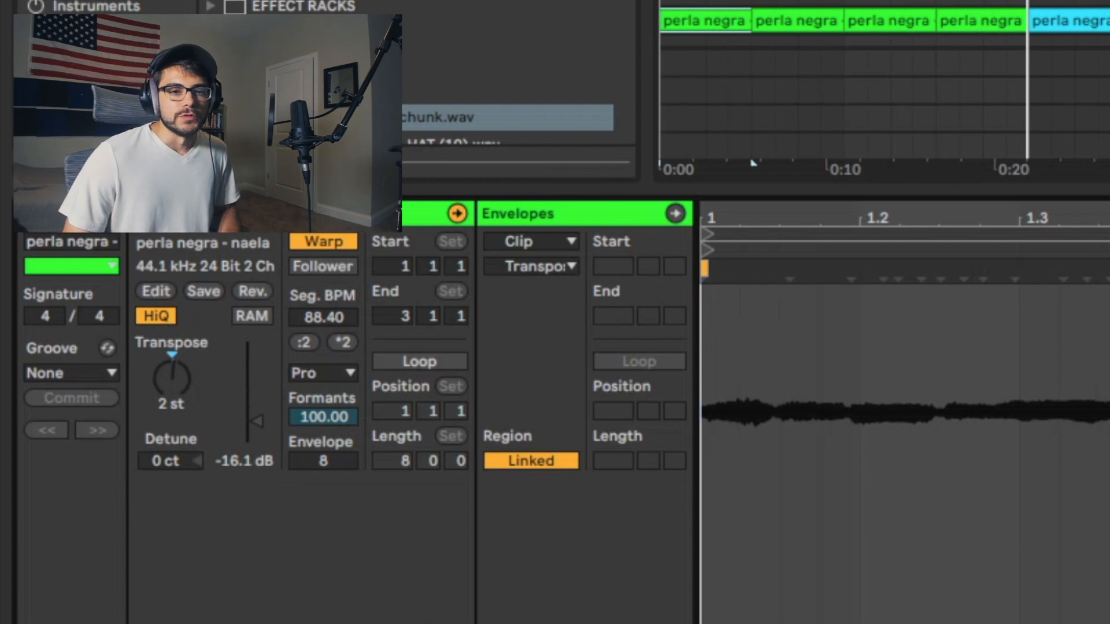
{"action": "key", "text": "shift+Tab"}
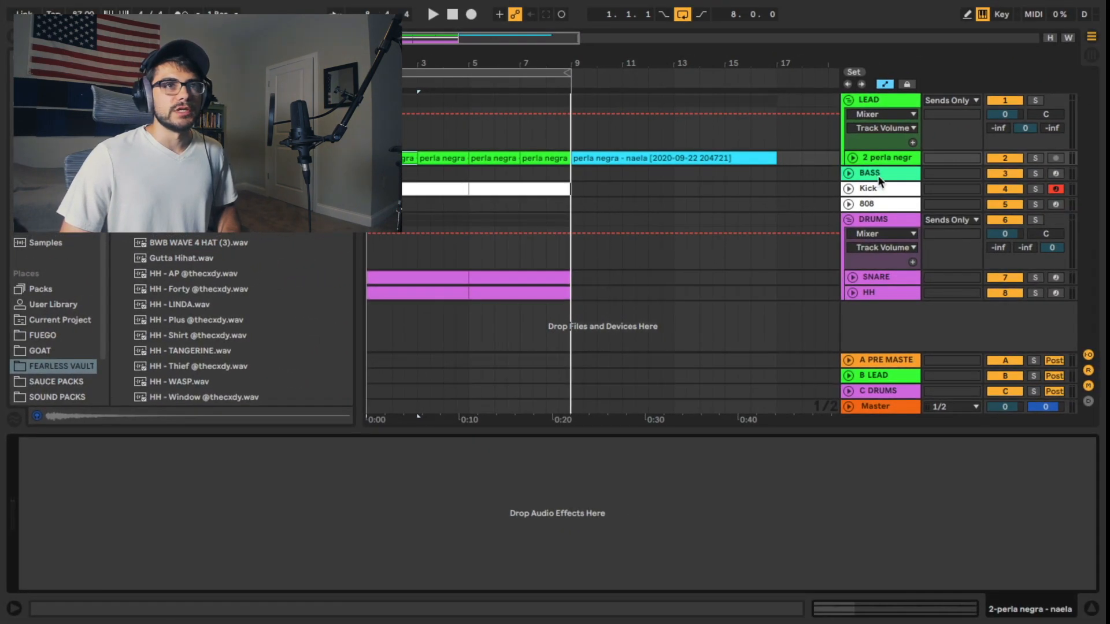
Step: Add F#3 bass notes at 1.4.3, 2.4.3, 3.4.3 and 4.4.3 of the bass clip and shorten each to a sixteenth note
{"action": "left_click", "coordinate": [879, 177]}
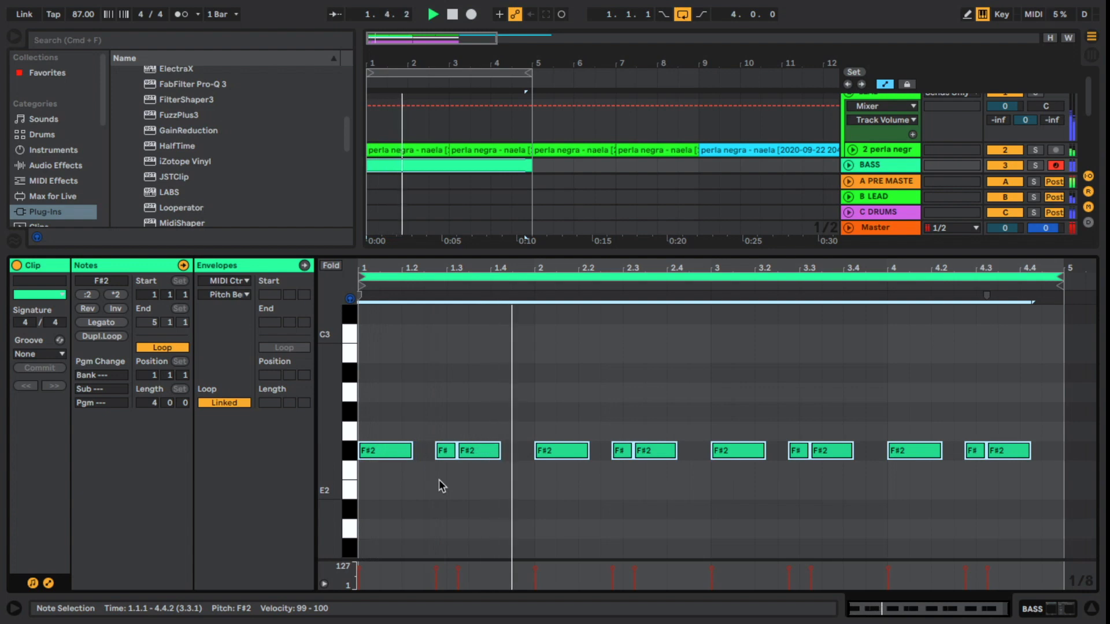
{"action": "left_click", "coordinate": [575, 477]}
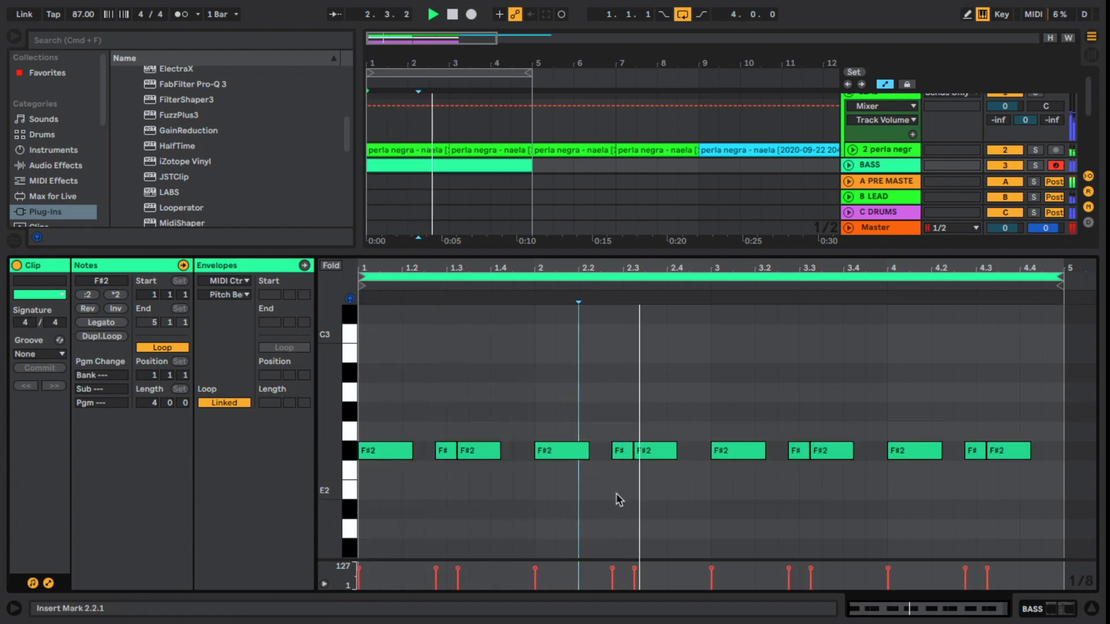
{"action": "key", "text": "space"}
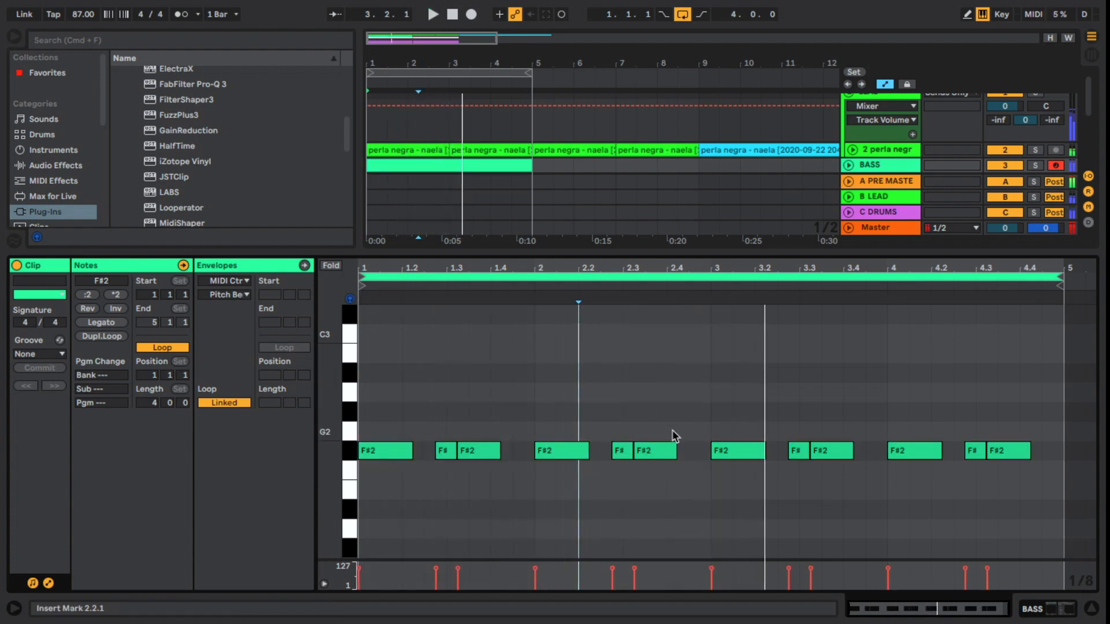
{"action": "double_click", "coordinate": [698, 371]}
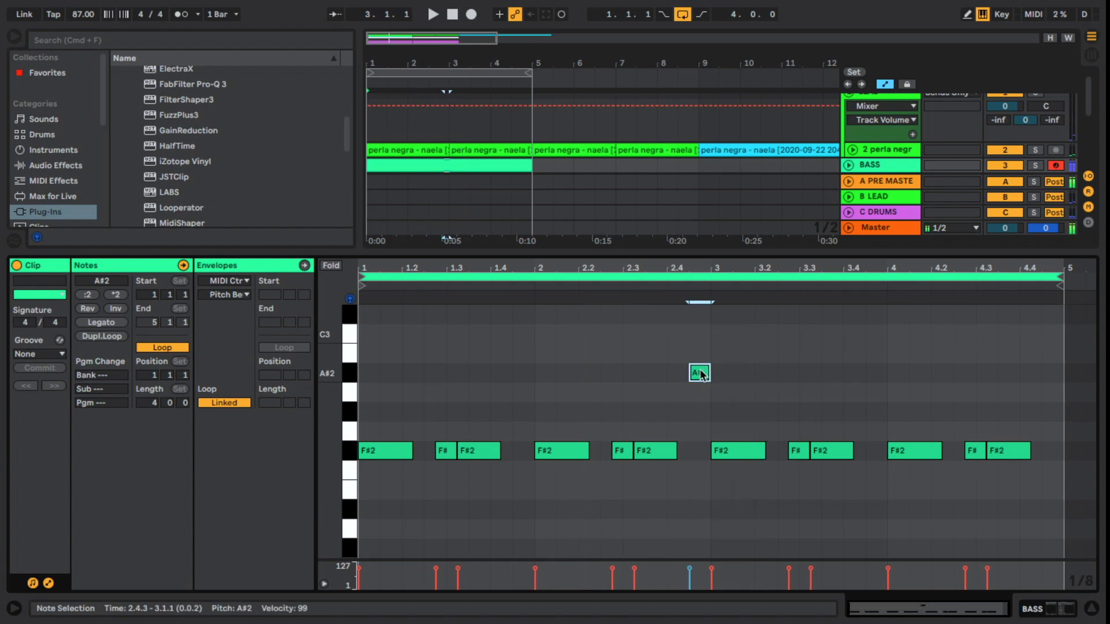
{"action": "left_click_drag", "start_coordinate": [701, 374], "coordinate": [700, 449]}
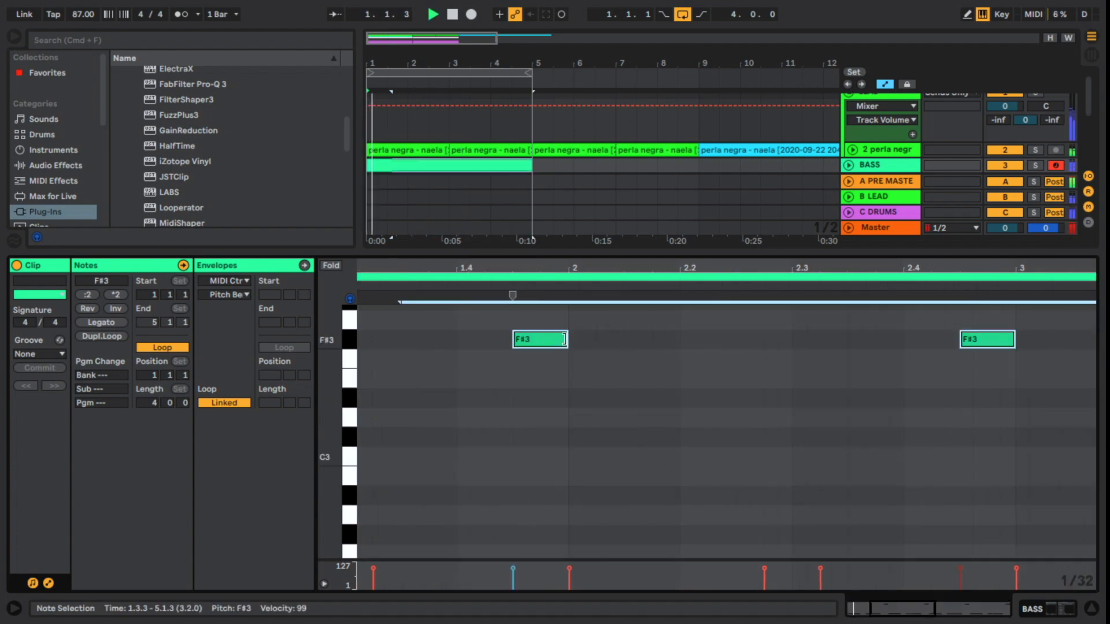
{"action": "left_click_drag", "start_coordinate": [567, 339], "coordinate": [539, 340]}
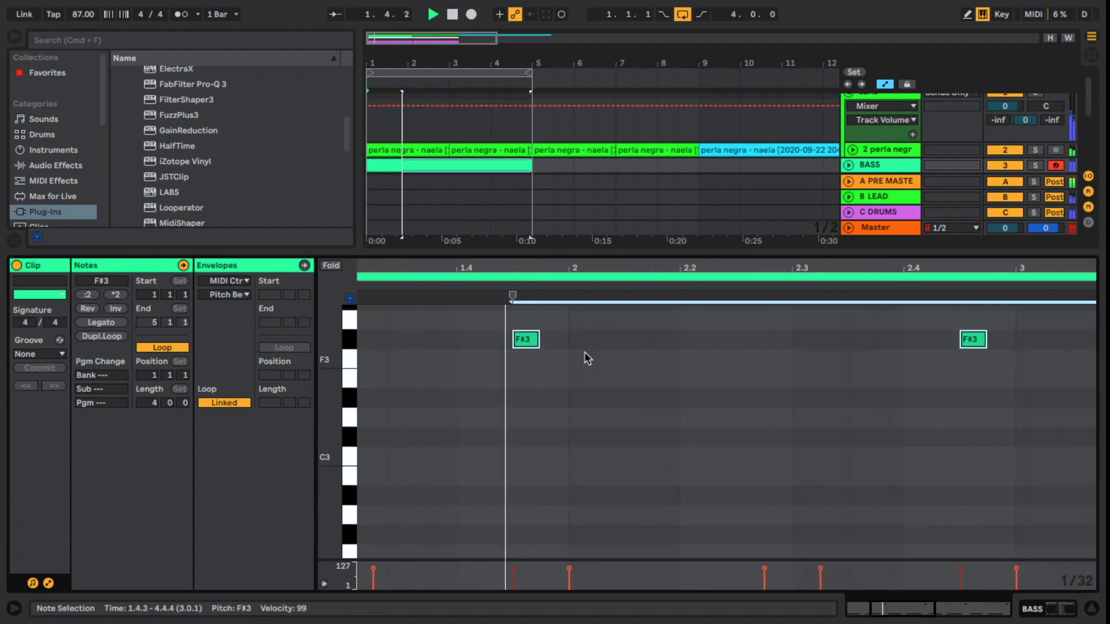
Step: Transpose the three F#2 bass notes of bar 2 down five semitones to C#2
{"action": "left_click_drag", "start_coordinate": [760, 270], "coordinate": [627, 254]}
{"action": "scroll", "coordinate": [682, 433], "scroll_direction": "down", "scroll_amount": 5}
{"action": "scroll", "coordinate": [748, 509], "scroll_direction": "up", "scroll_amount": 1}
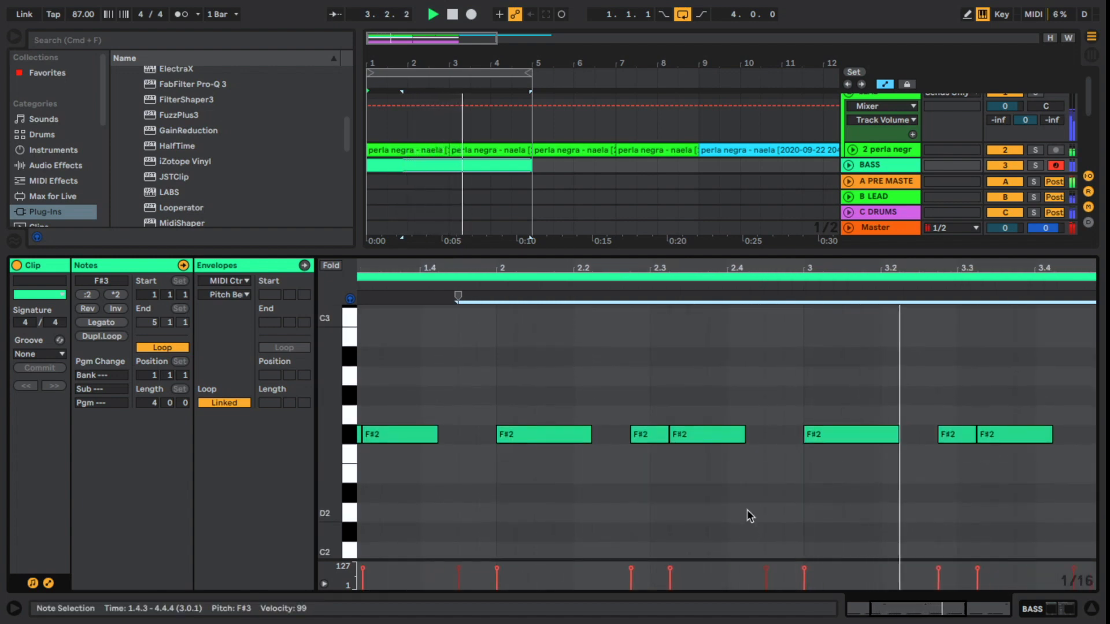
{"action": "scroll", "coordinate": [745, 511], "scroll_direction": "down", "scroll_amount": 4}
{"action": "scroll", "coordinate": [634, 453], "scroll_direction": "up", "scroll_amount": 1}
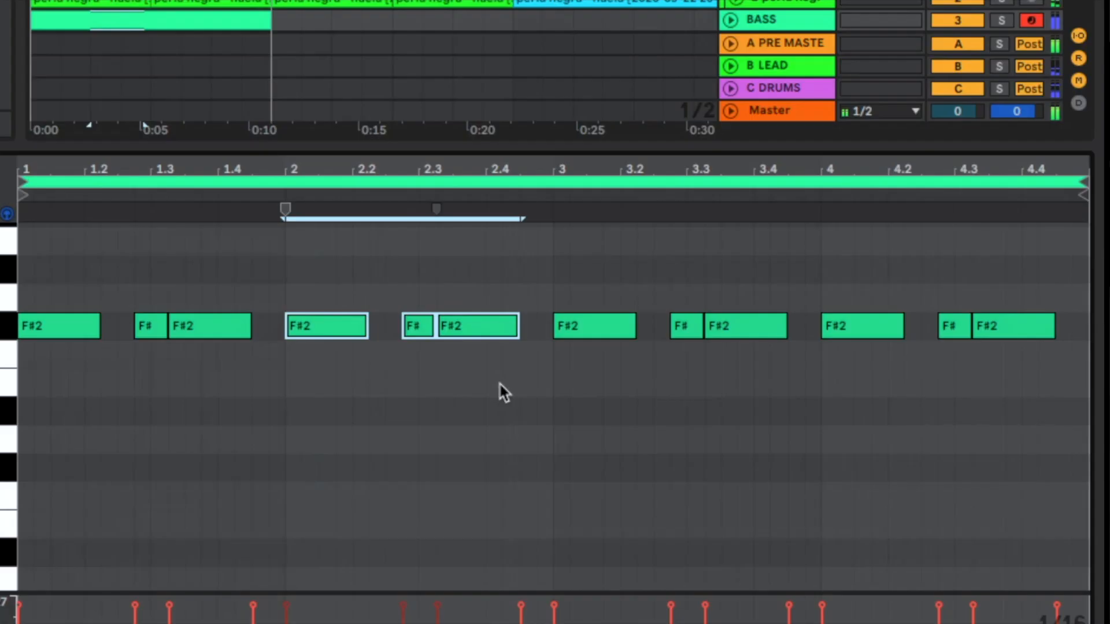
{"action": "key", "text": "Down"}
{"action": "key", "text": "Down"}
{"action": "key", "text": "Down"}
{"action": "key", "text": "Down"}
{"action": "key", "text": "Down"}
{"action": "key", "text": "space"}
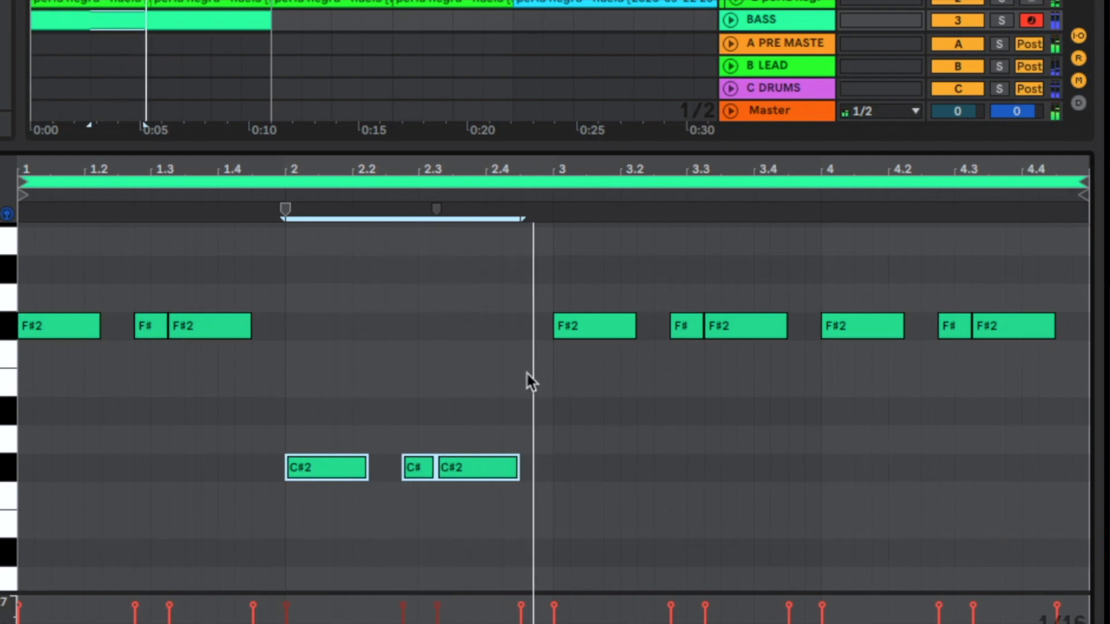
Step: Shorten the last C#2 note of bar 2 to end at 2.4.2 and add a sixteenth-long F#2 note right after it
{"action": "left_click", "coordinate": [527, 460]}
{"action": "left_click_drag", "start_coordinate": [516, 461], "coordinate": [500, 463]}
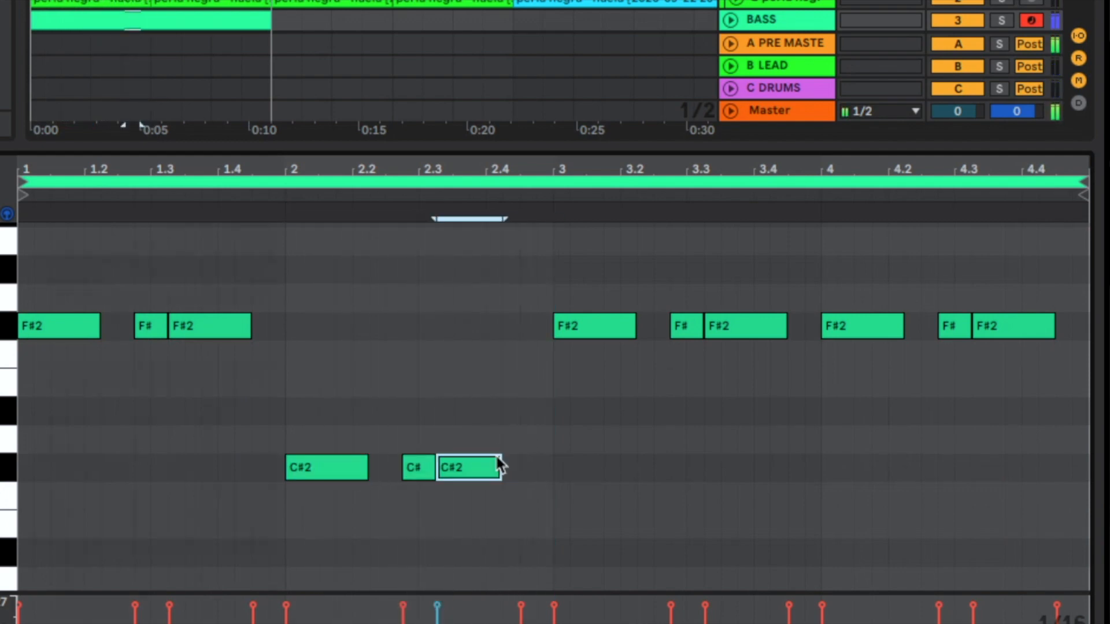
{"action": "double_click", "coordinate": [509, 329]}
{"action": "scroll", "coordinate": [508, 331], "scroll_direction": "up", "scroll_amount": 1}
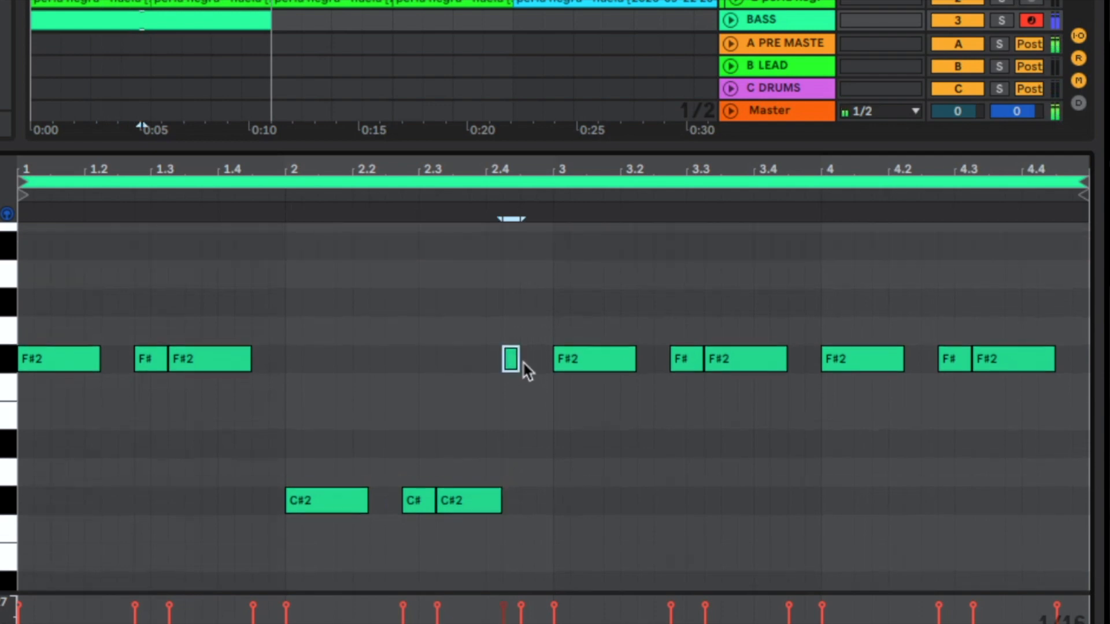
{"action": "left_click_drag", "start_coordinate": [525, 356], "coordinate": [519, 358]}
{"action": "scroll", "coordinate": [508, 410], "scroll_direction": "up", "scroll_amount": 6}
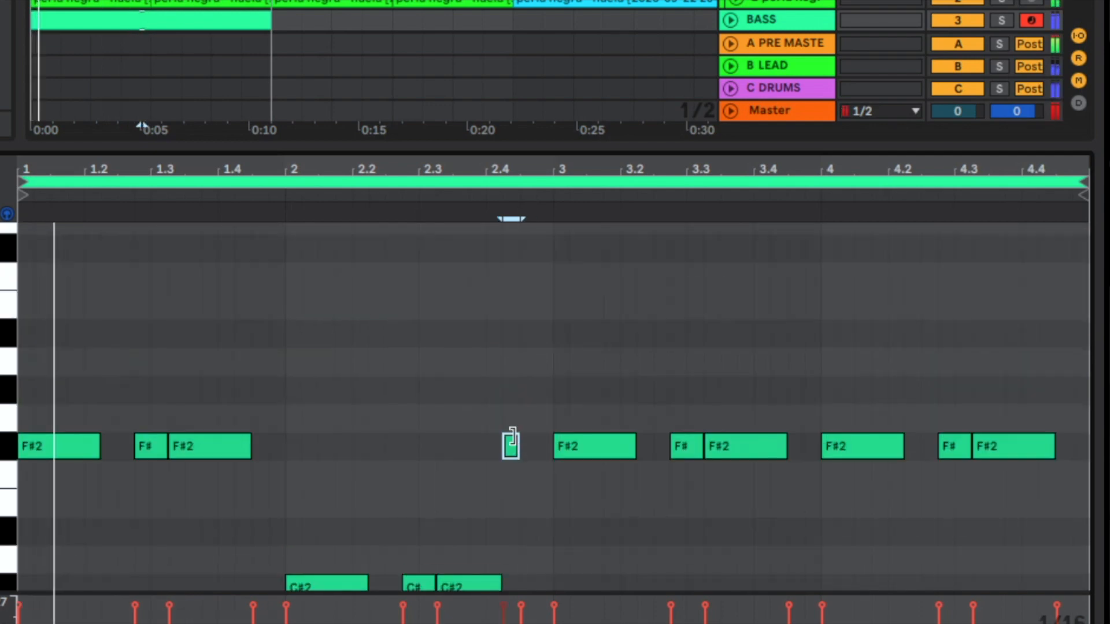
{"action": "scroll", "coordinate": [519, 437], "scroll_direction": "down", "scroll_amount": 7}
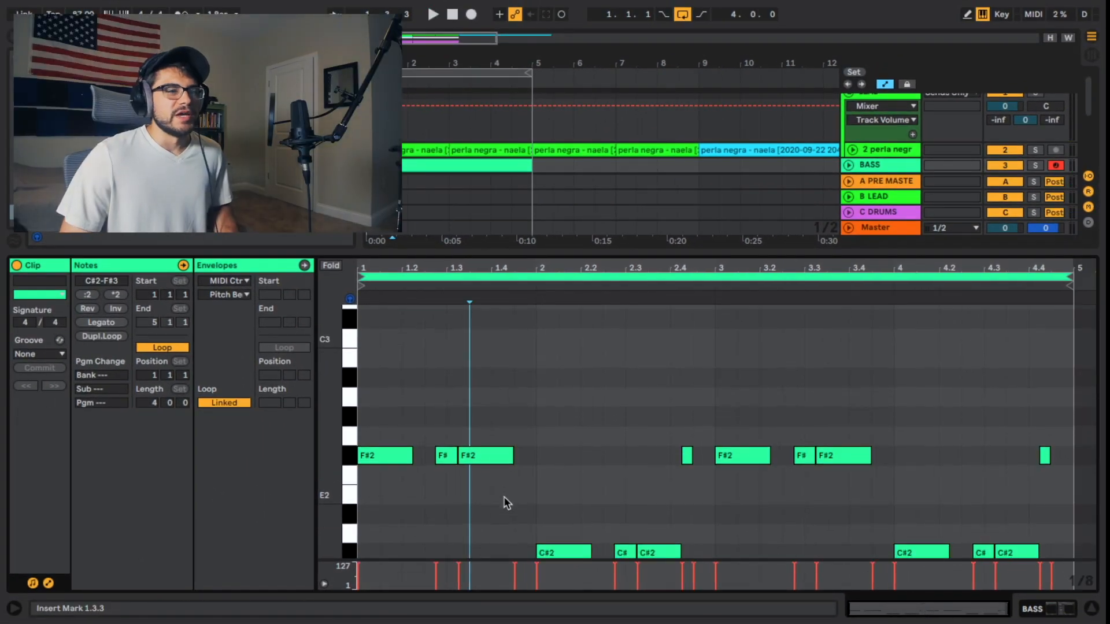
Step: Enlarge the bass note editor, select every note in the four-bar pattern and transpose them up two octaves
{"action": "scroll", "coordinate": [502, 503], "scroll_direction": "up", "scroll_amount": 1}
{"action": "left_click_drag", "start_coordinate": [465, 249], "coordinate": [465, 24]}
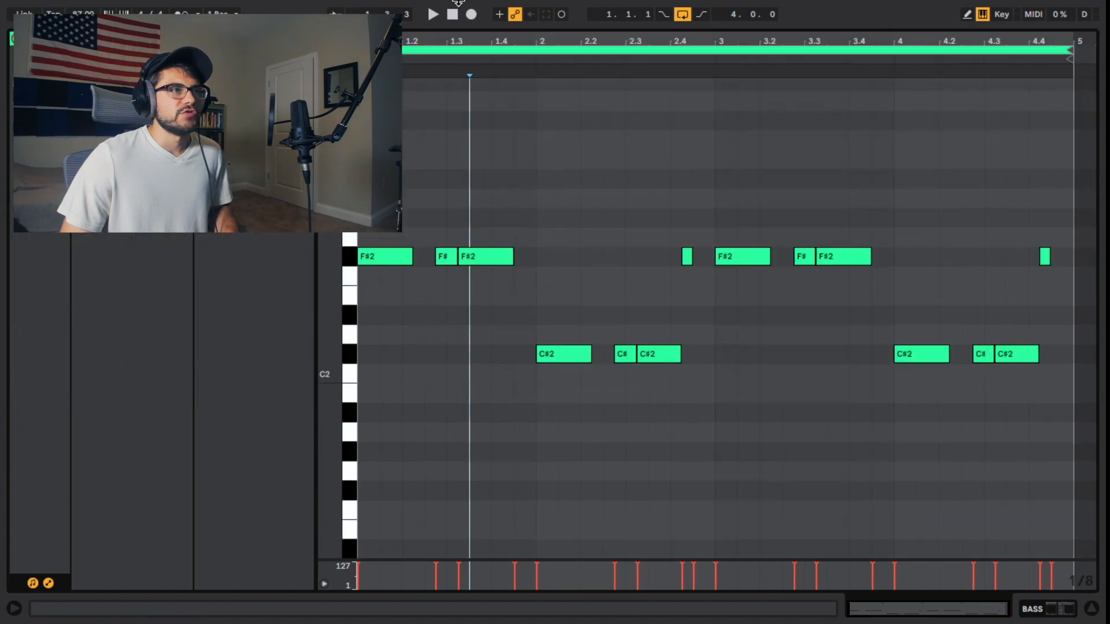
{"action": "scroll", "coordinate": [409, 141], "scroll_direction": "up", "scroll_amount": 2}
{"action": "left_click_drag", "start_coordinate": [329, 248], "coordinate": [289, 249]}
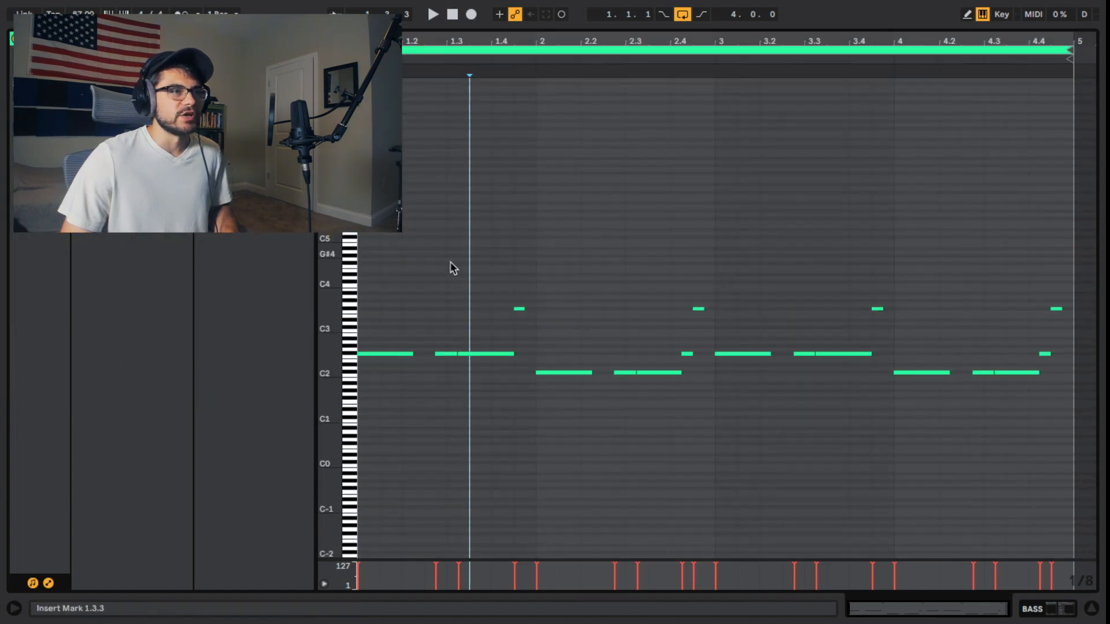
{"action": "left_click_drag", "start_coordinate": [354, 312], "coordinate": [1096, 556]}
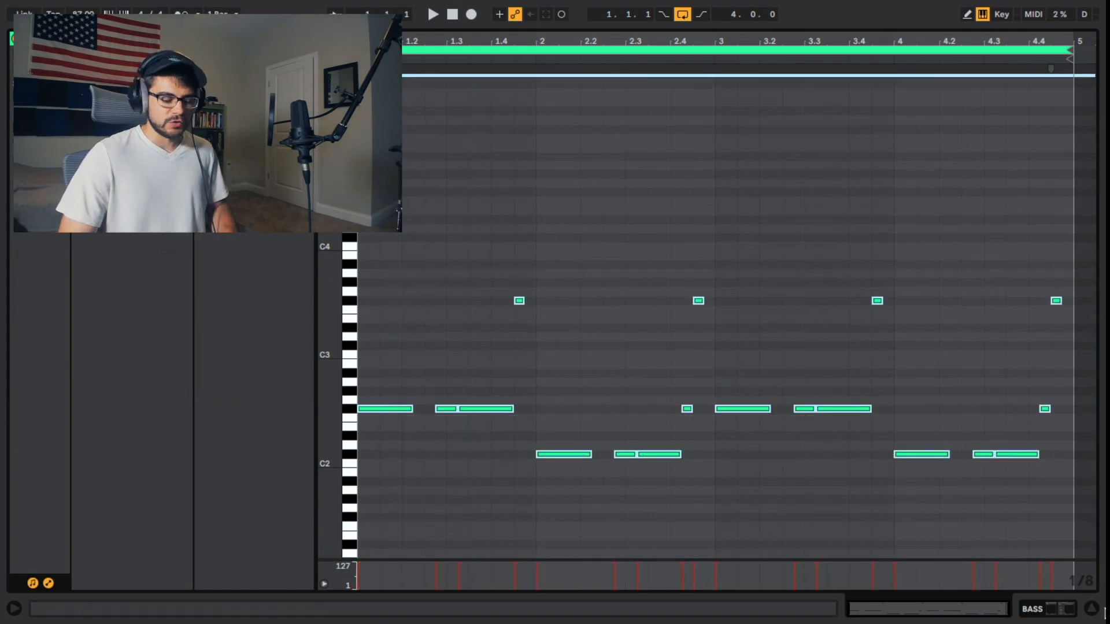
{"action": "key", "text": "shift+Up"}
{"action": "key", "text": "shift+Up"}
{"action": "scroll", "coordinate": [516, 334], "scroll_direction": "up", "scroll_amount": 5}
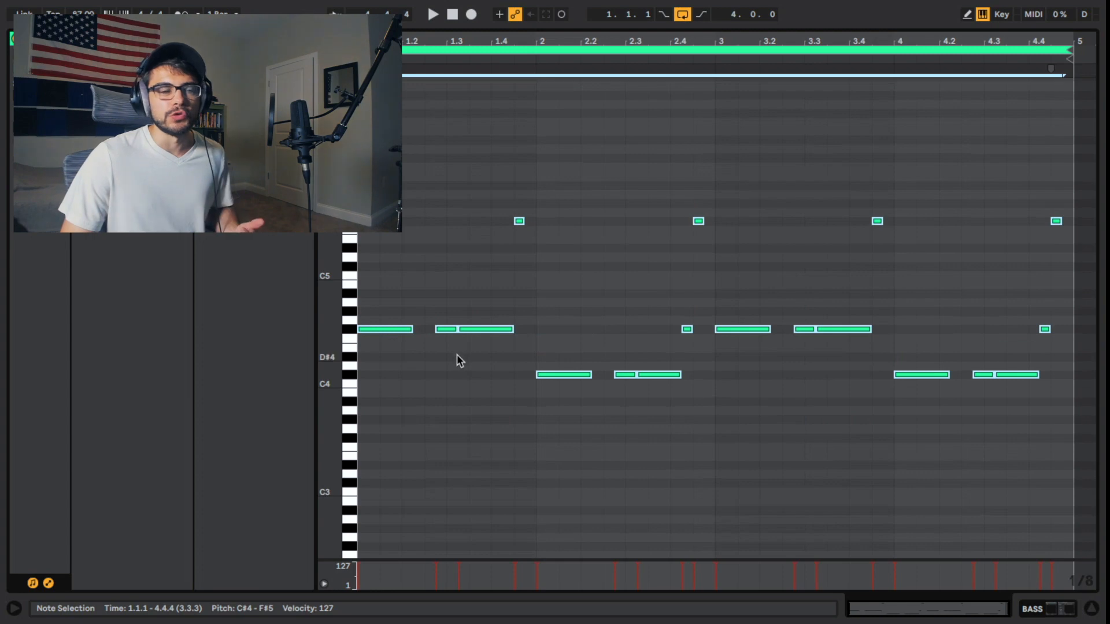
Step: Find the bass root by playing the loop while shifting the first bass note between F#4 and G4
{"action": "left_click", "coordinate": [418, 337]}
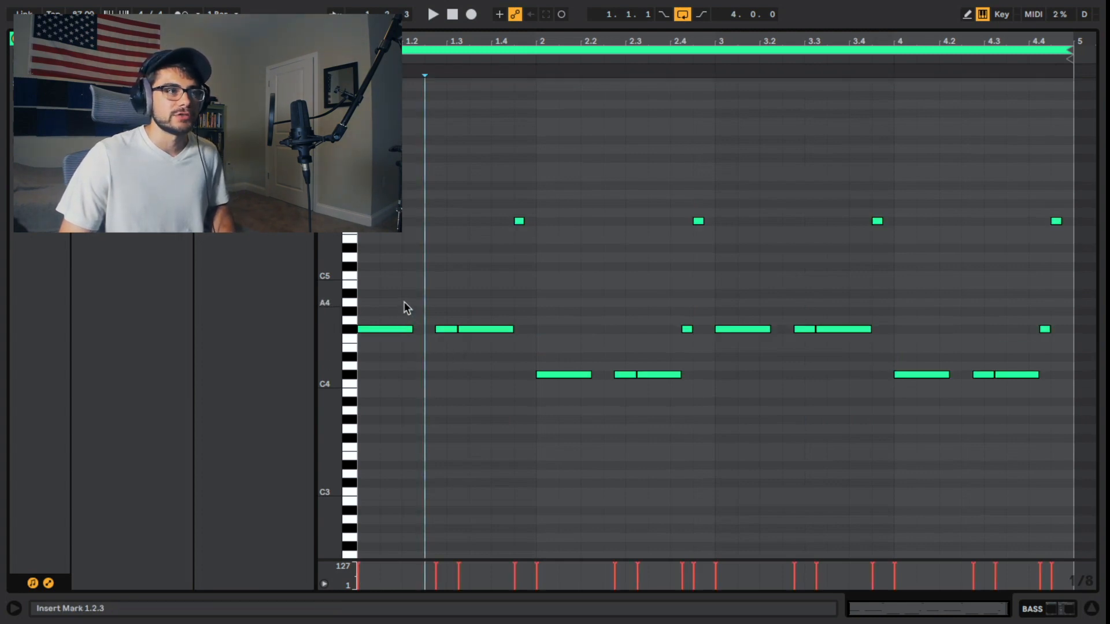
{"action": "left_click", "coordinate": [404, 329]}
{"action": "key", "text": "space"}
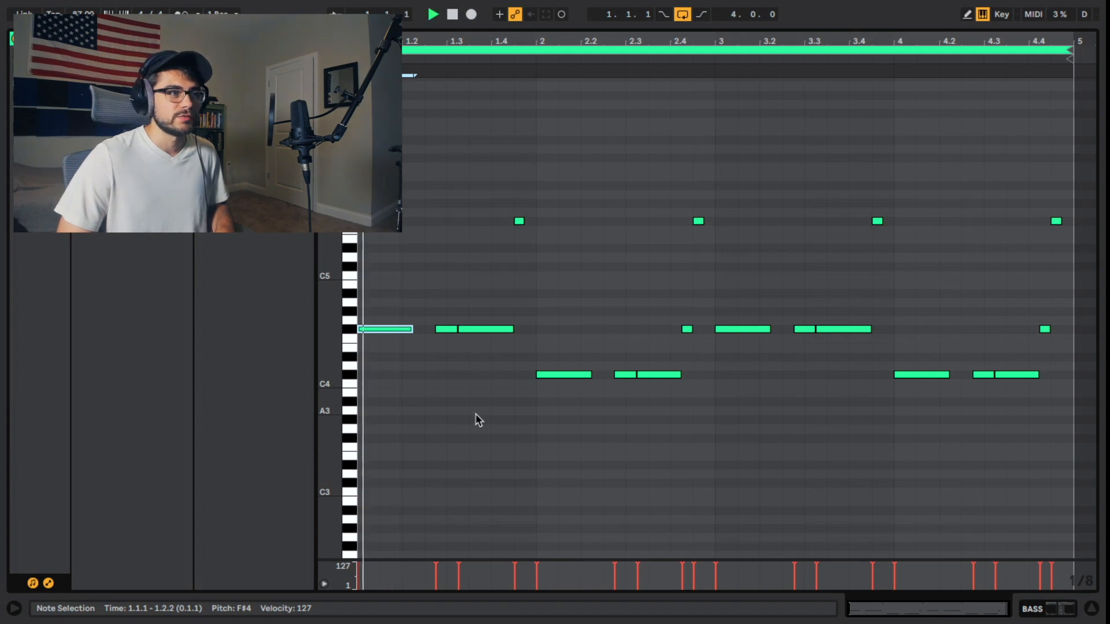
{"action": "key", "text": "Up"}
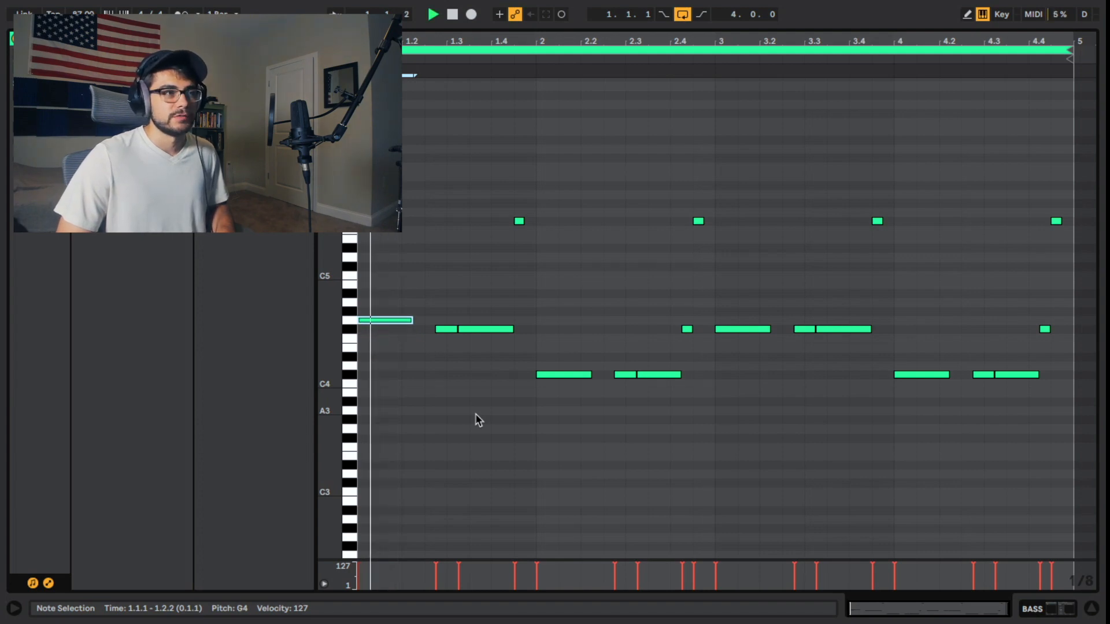
{"action": "key", "text": "Down"}
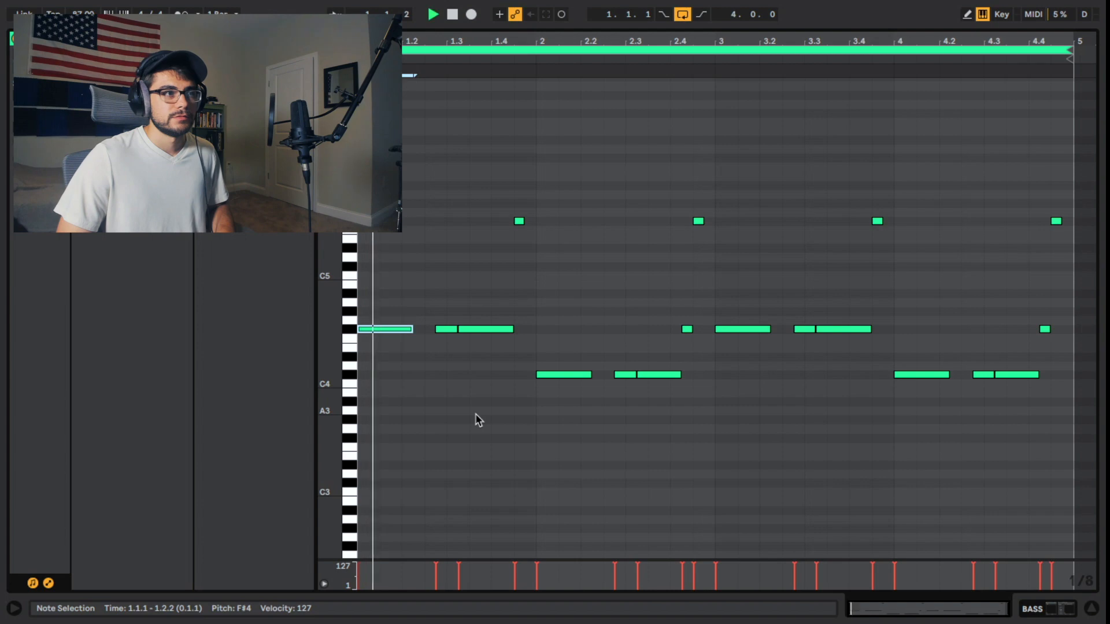
{"action": "key", "text": "Up"}
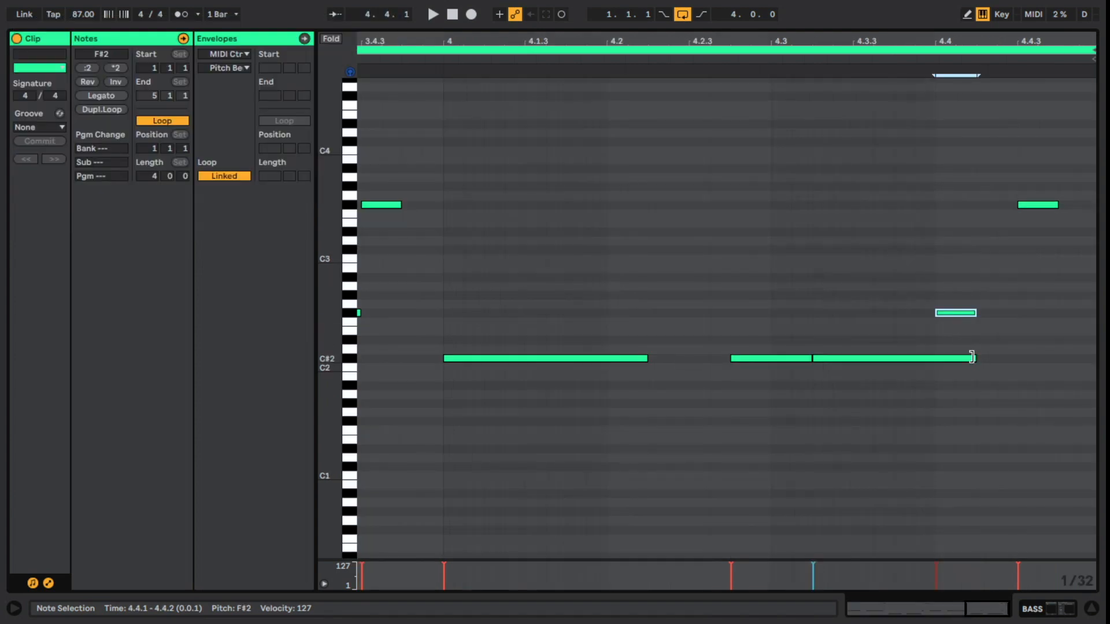
Step: Shorten the last C#2 bass note of bar 4 to end at 4.4.1 and move the final F#3 note to 4.4.2
{"action": "left_click_drag", "start_coordinate": [972, 357], "coordinate": [935, 358]}
{"action": "mouse_move", "coordinate": [1019, 210]}
{"action": "left_mouse_down"}
{"action": "mouse_move", "coordinate": [983, 215]}
{"action": "mouse_move", "coordinate": [1010, 211]}
{"action": "left_mouse_up"}
{"action": "key", "text": "super+z"}
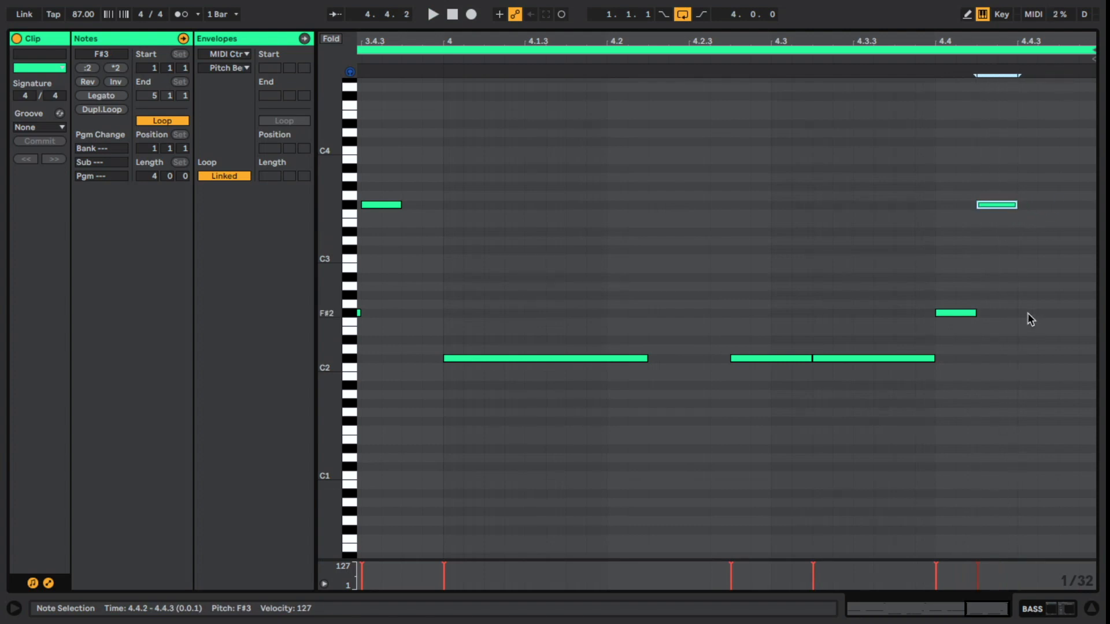
Step: Add a sixteenth-long F#2 bass note at 4.4.3, duplicate it and raise the copy by an octave
{"action": "double_click", "coordinate": [1028, 314]}
{"action": "left_click_drag", "start_coordinate": [1035, 312], "coordinate": [1056, 317]}
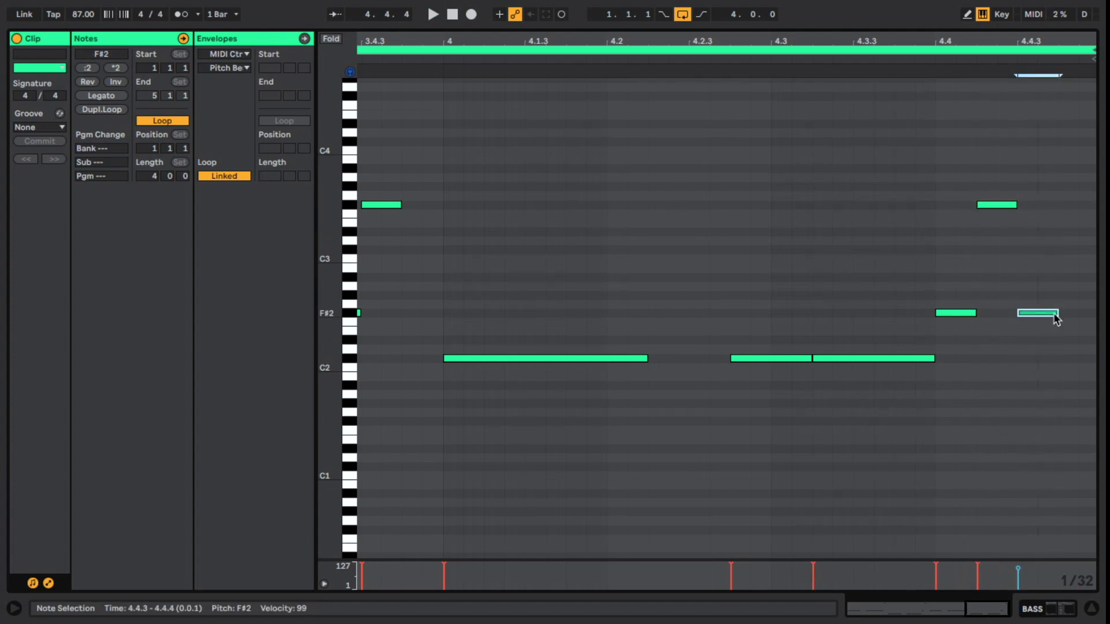
{"action": "key", "text": "ctrl+d"}
{"action": "key", "text": "shift+Up"}
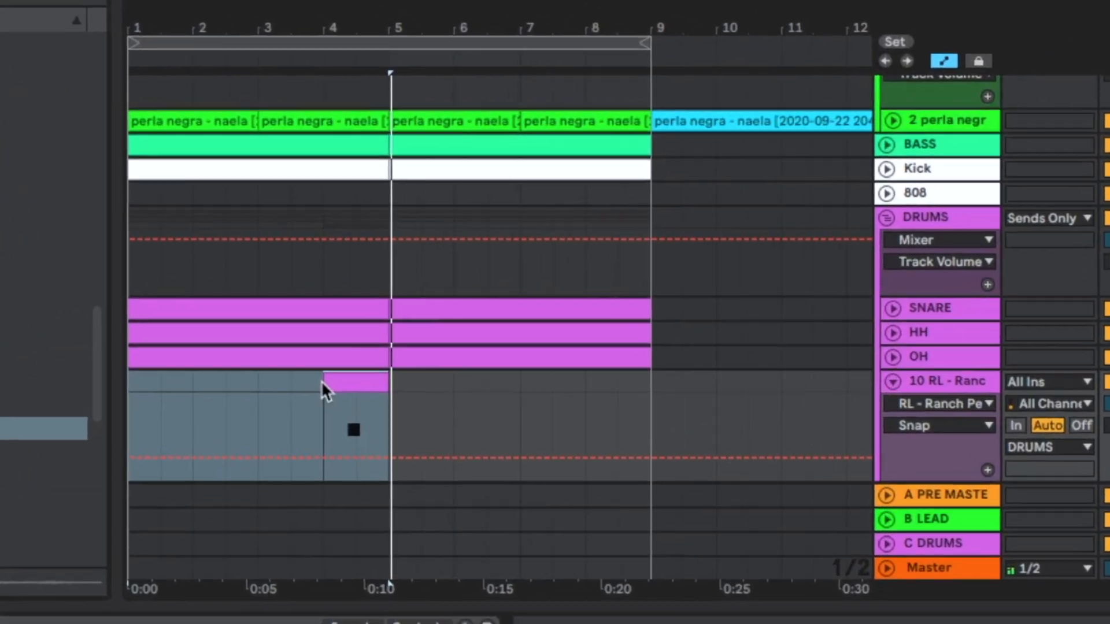
Step: Duplicate the HH track and replace the sample in one of the two copies with hihat 11.wav
{"action": "left_click_drag", "start_coordinate": [450, 311], "coordinate": [322, 313]}
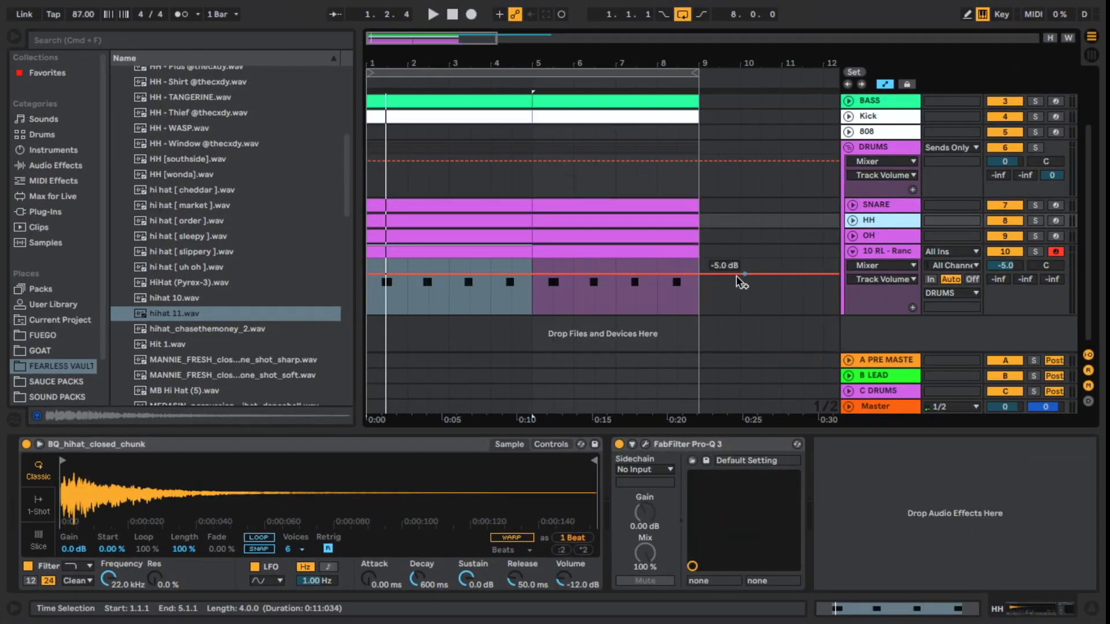
{"action": "double_click", "coordinate": [176, 313]}
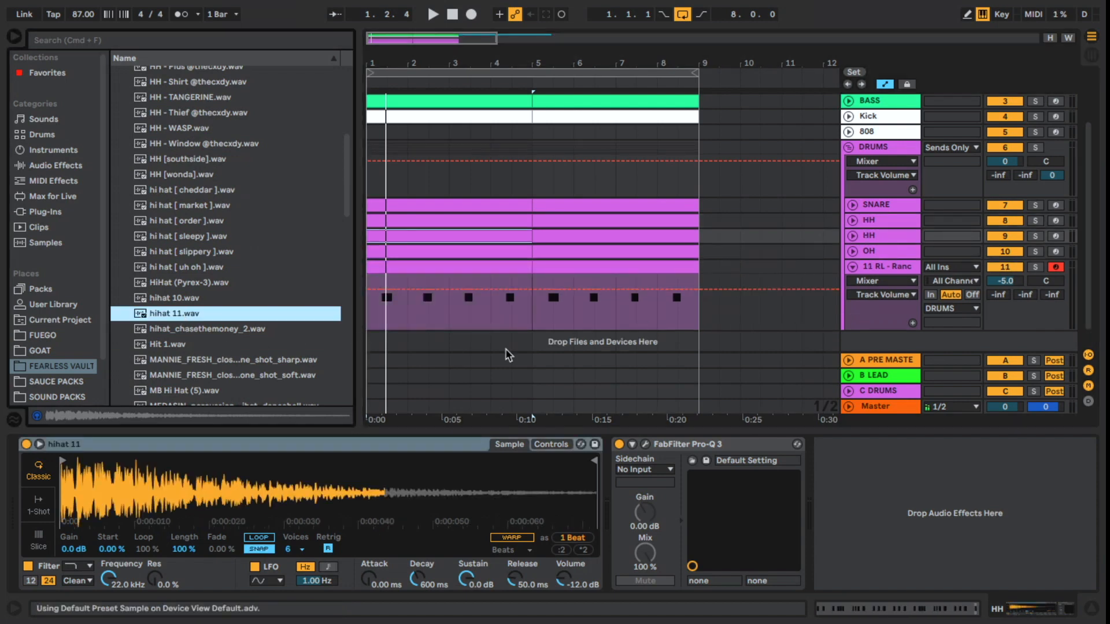
{"action": "left_click", "coordinate": [258, 549]}
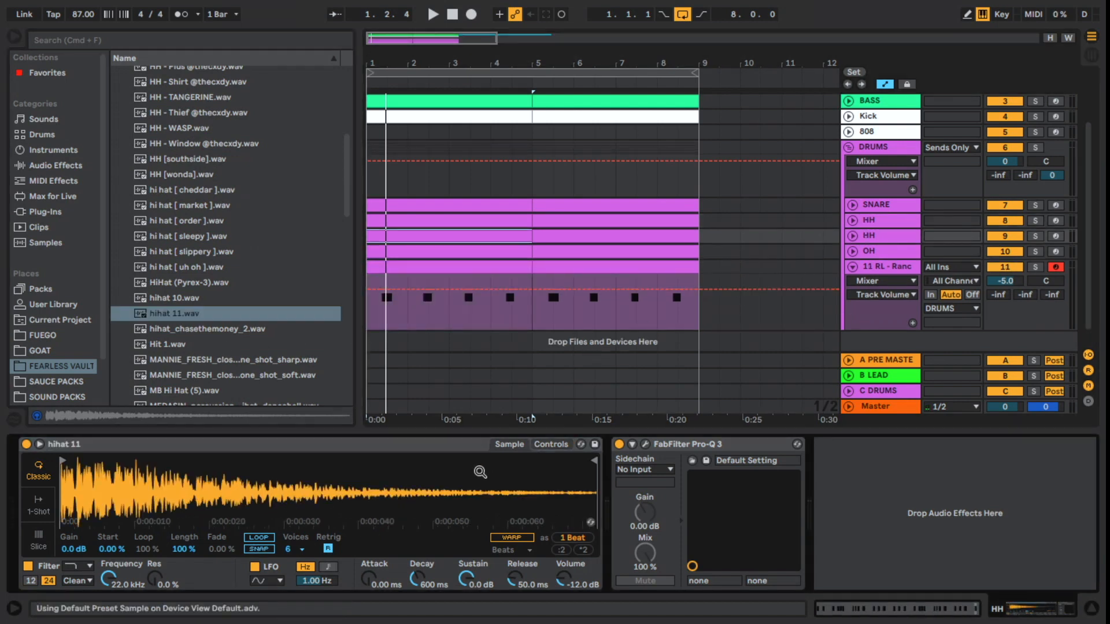
Step: Play the beat in the mixer view and pan the OH track to the left
{"action": "key", "text": "Tab"}
{"action": "left_click_drag", "start_coordinate": [608, 421], "coordinate": [705, 422]}
{"action": "key", "text": "space"}
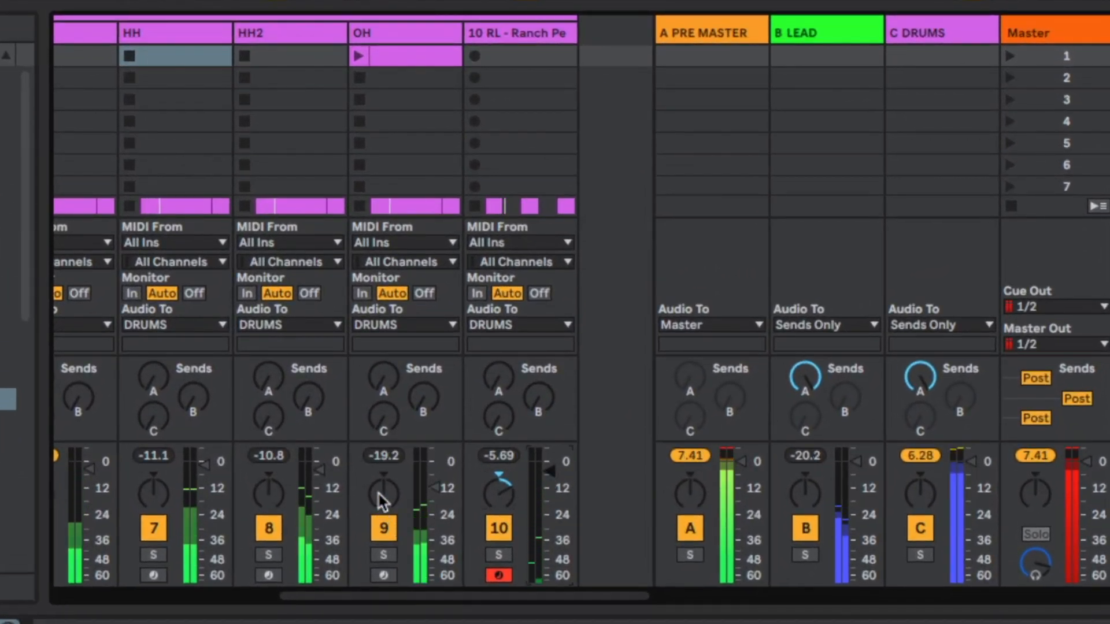
{"action": "left_click_drag", "start_coordinate": [383, 487], "coordinate": [383, 519]}
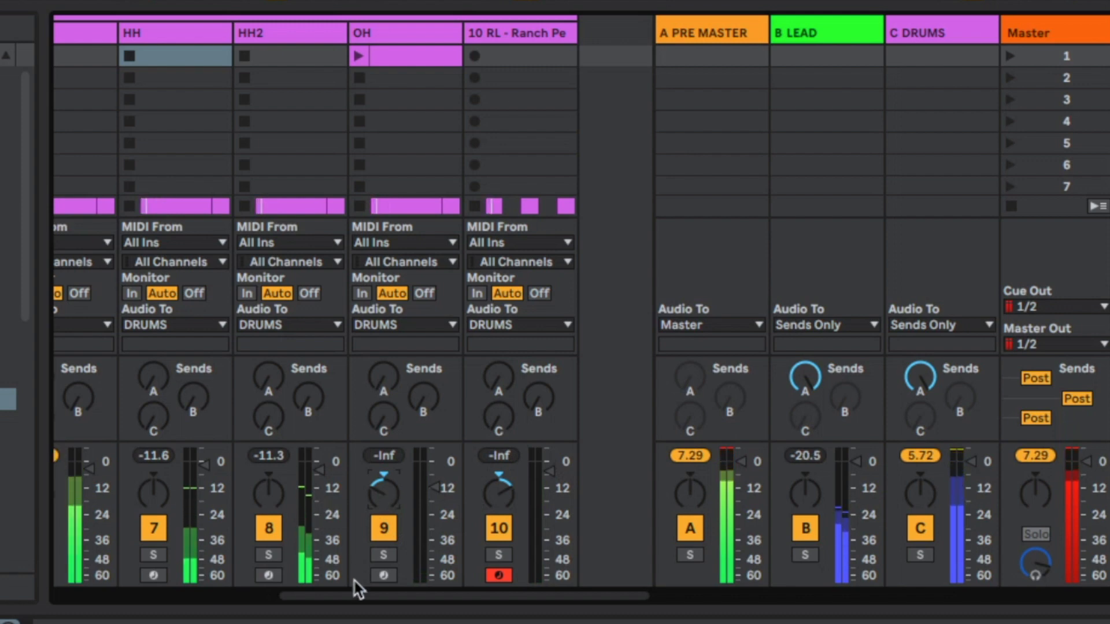
{"action": "left_click_drag", "start_coordinate": [355, 593], "coordinate": [318, 595]}
{"action": "left_click_drag", "start_coordinate": [484, 496], "coordinate": [485, 494]}
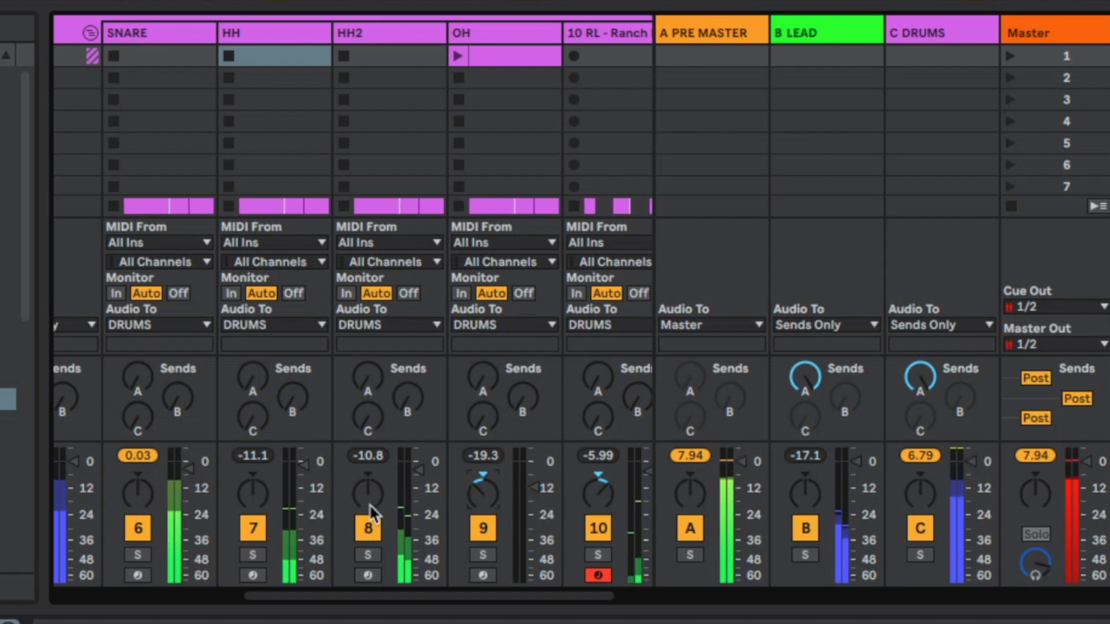
Step: Pan the HH and HH2 tracks slightly off centre while the beat plays
{"action": "left_click", "coordinate": [253, 492]}
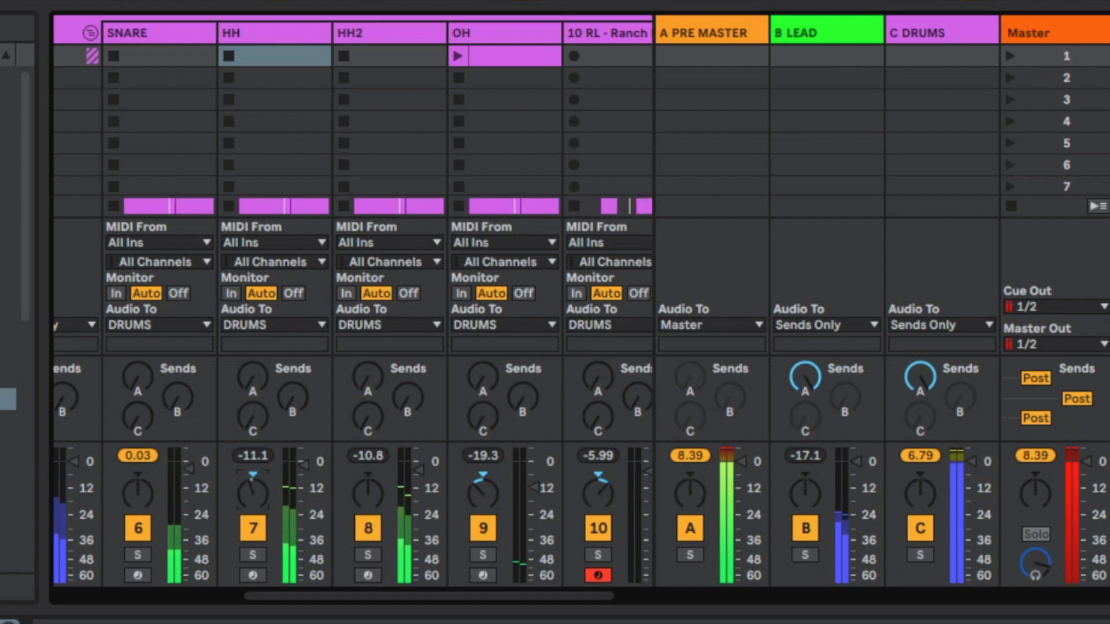
{"action": "left_click_drag", "start_coordinate": [367, 494], "coordinate": [367, 500]}
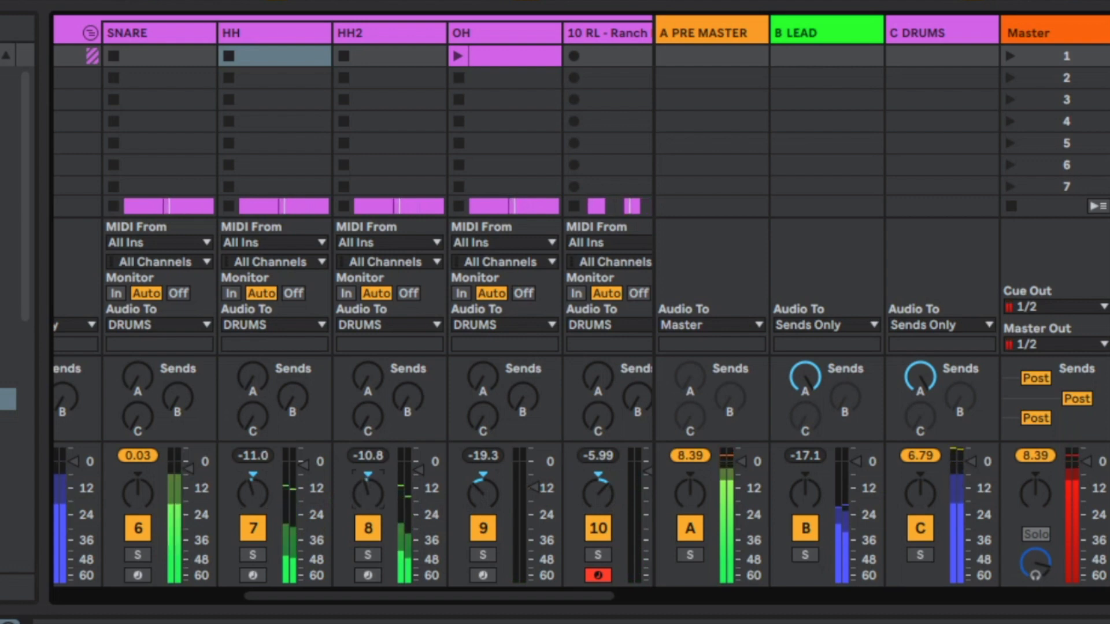
{"action": "left_click", "coordinate": [138, 493]}
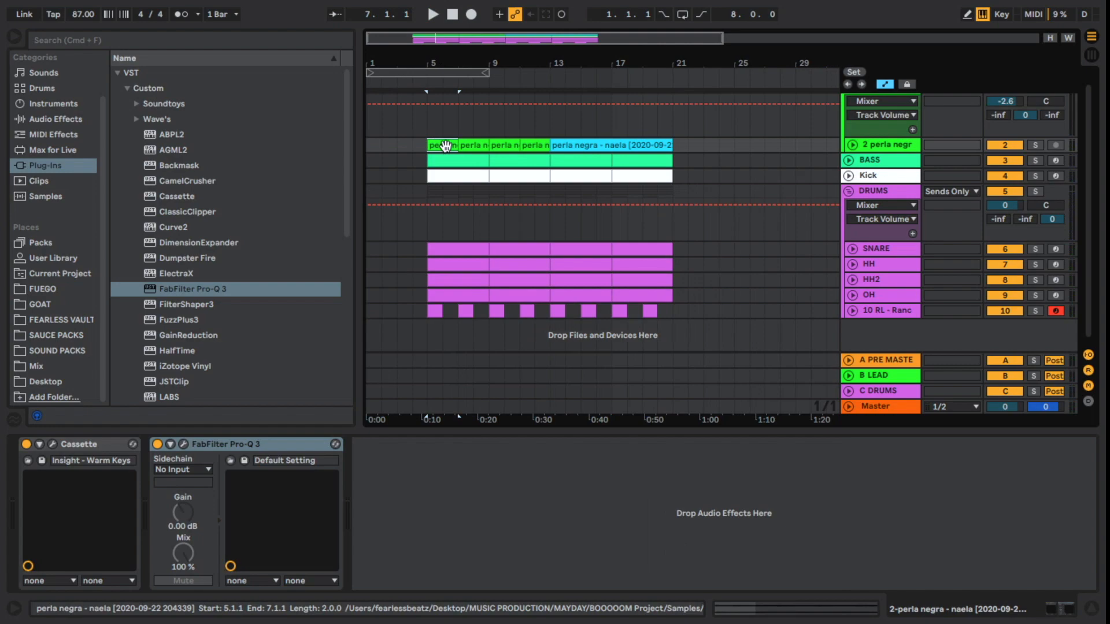
Step: Copy the two-bar perla negra clip from bar 5 into the empty bars 1 to 4 as a sample-only intro
{"action": "left_click_drag", "start_coordinate": [445, 145], "coordinate": [381, 144]}
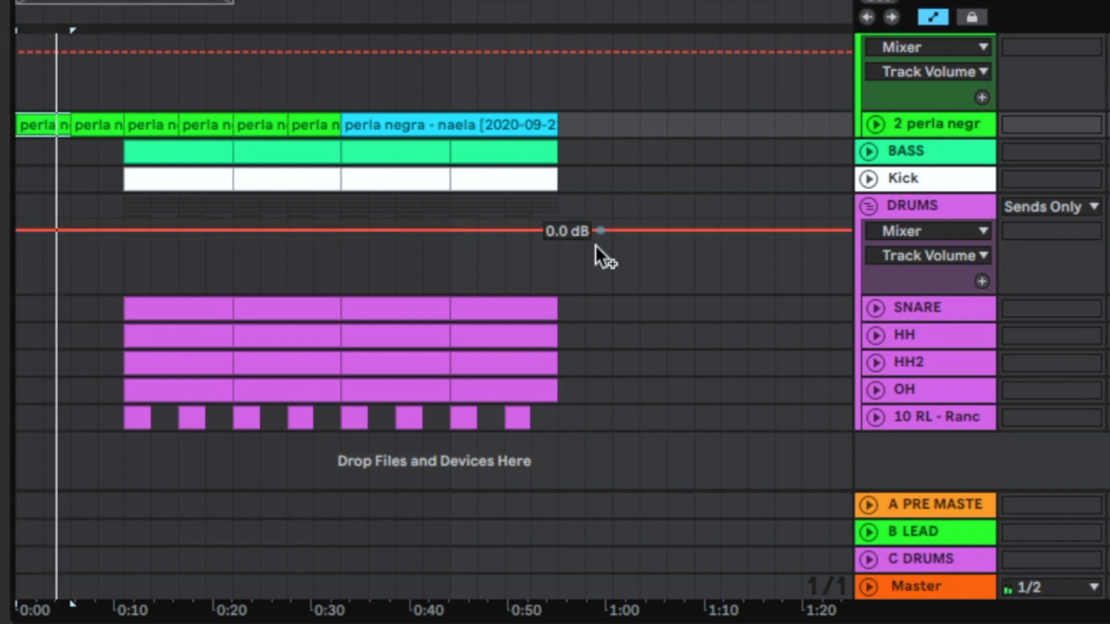
Step: Duplicate bars 5 to 21 of all sample, bass, kick and drum tracks into bars 21 to 37
{"action": "left_click_drag", "start_coordinate": [555, 427], "coordinate": [123, 112]}
{"action": "key", "text": "ctrl+d"}
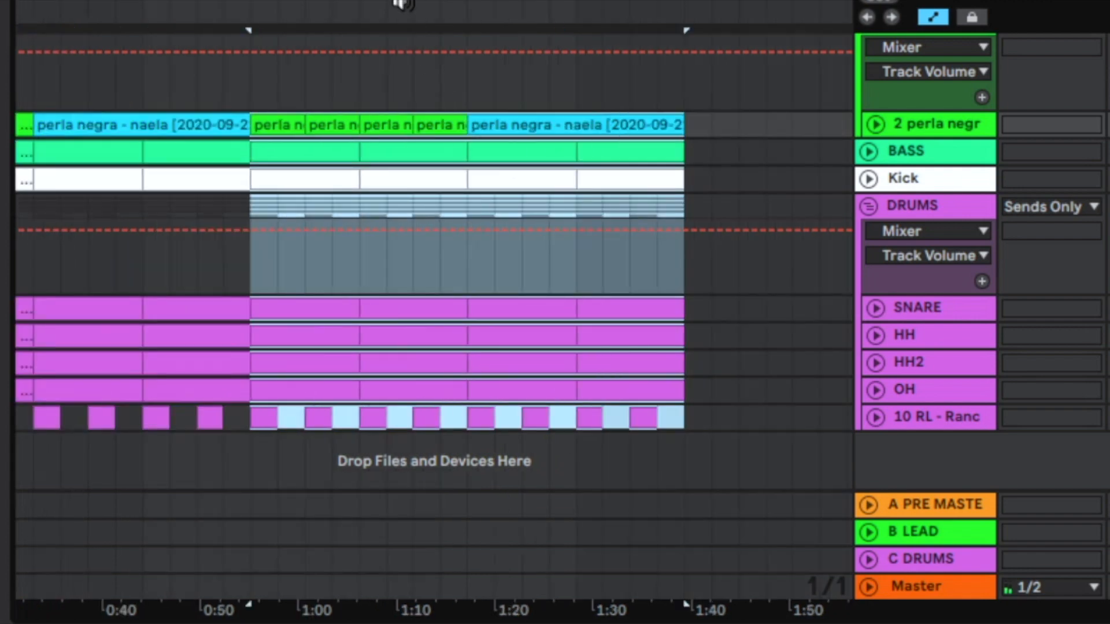
{"action": "left_click_drag", "start_coordinate": [413, 1], "coordinate": [509, 1]}
{"action": "scroll", "coordinate": [436, 212], "scroll_direction": "down", "scroll_amount": 1}
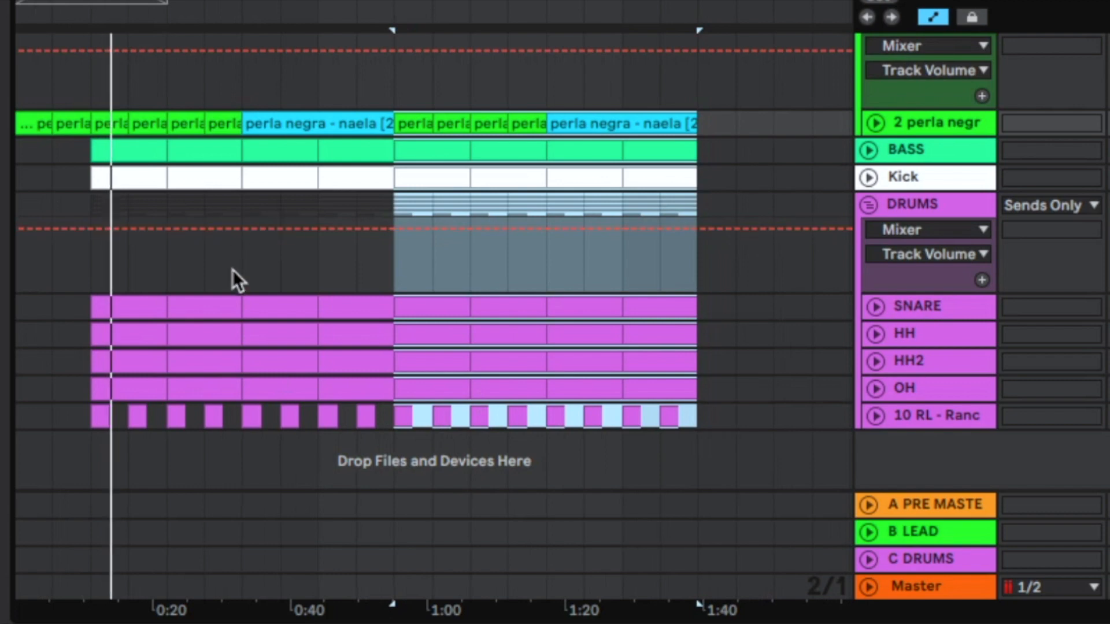
{"action": "left_click_drag", "start_coordinate": [265, 1], "coordinate": [335, 6]}
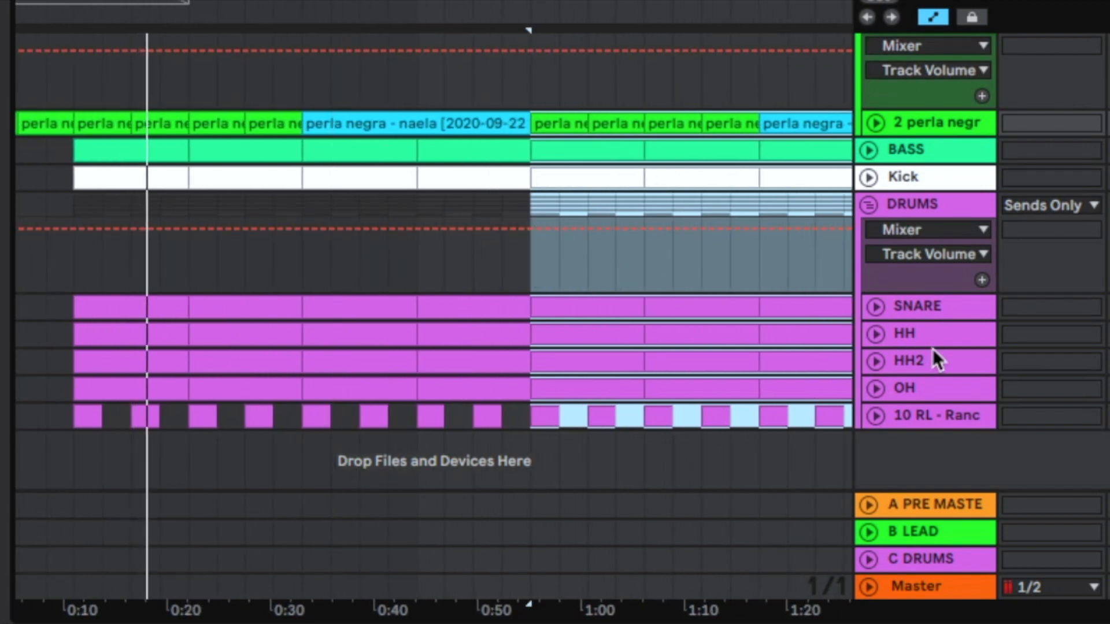
Step: Lower the HH track's volume to -2.7 and the HH2 track's volume to -4.3, and fold both tracks again
{"action": "left_click", "coordinate": [876, 334]}
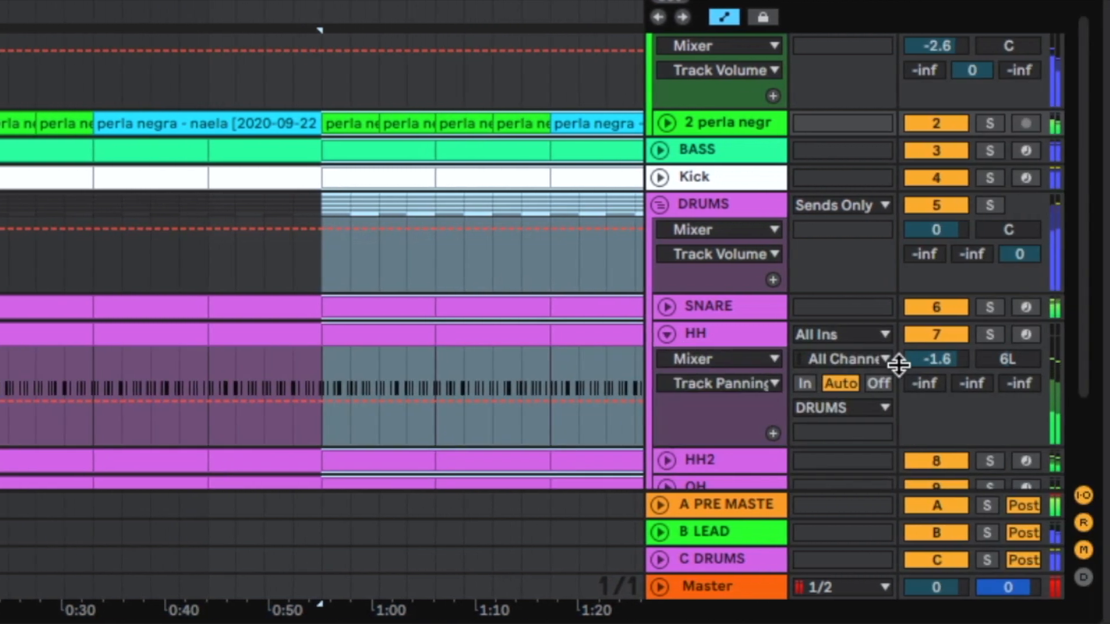
{"action": "left_click_drag", "start_coordinate": [936, 360], "coordinate": [937, 367]}
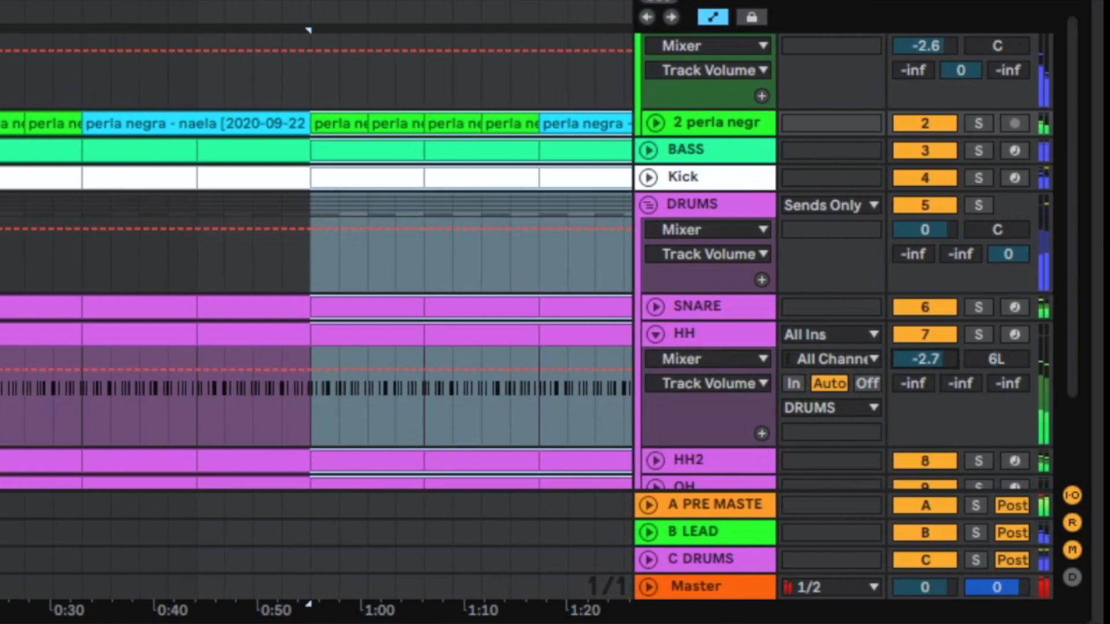
{"action": "left_click", "coordinate": [654, 460]}
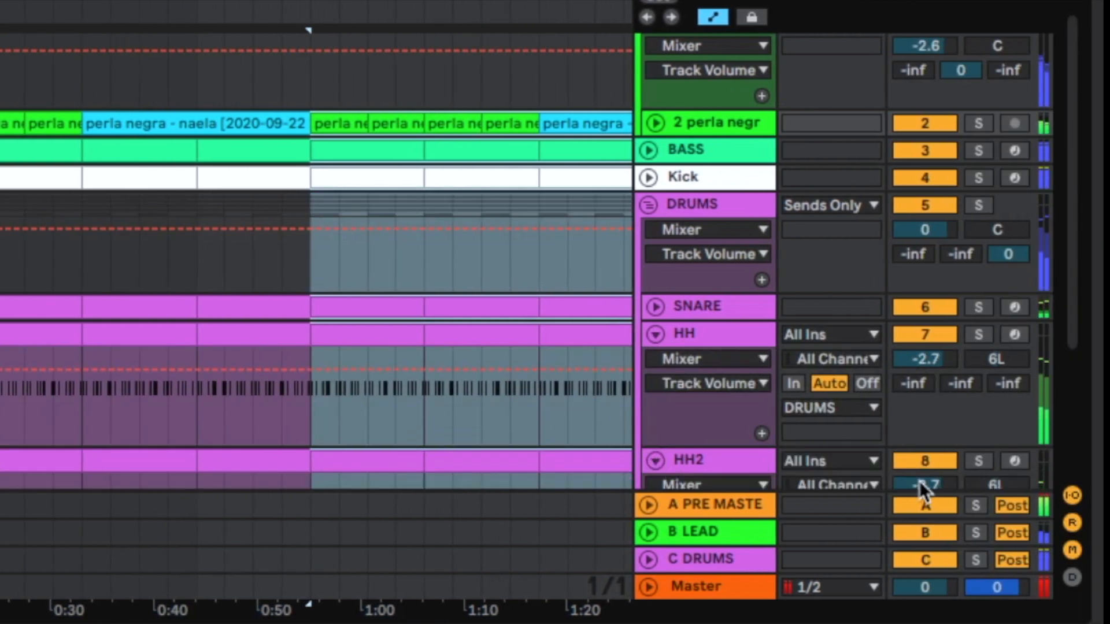
{"action": "left_click_drag", "start_coordinate": [919, 480], "coordinate": [919, 497]}
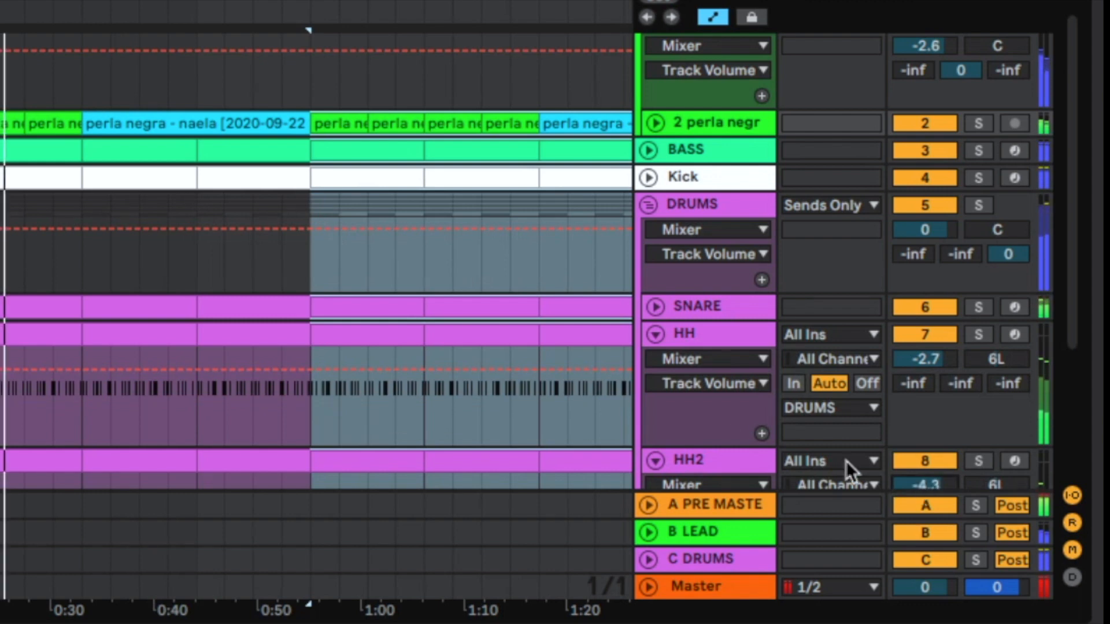
{"action": "left_click", "coordinate": [656, 333]}
{"action": "left_click", "coordinate": [656, 359]}
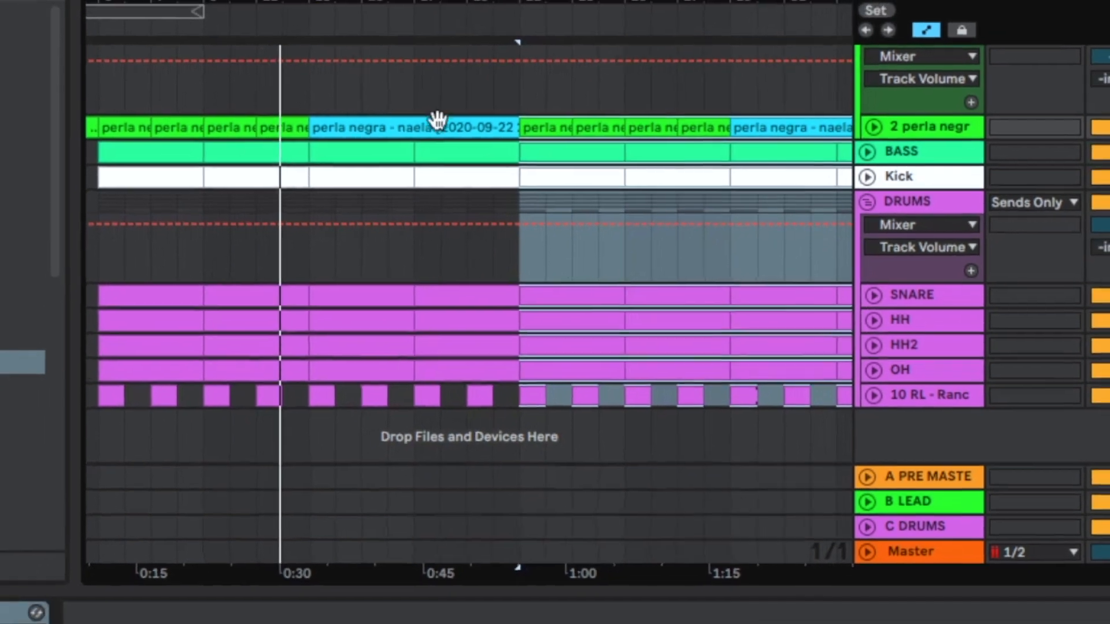
Step: Delete the Kick clip in bars 13 to 17 and the two RL - Ranch Perc clips at bars 13 and 15
{"action": "left_click", "coordinate": [391, 178]}
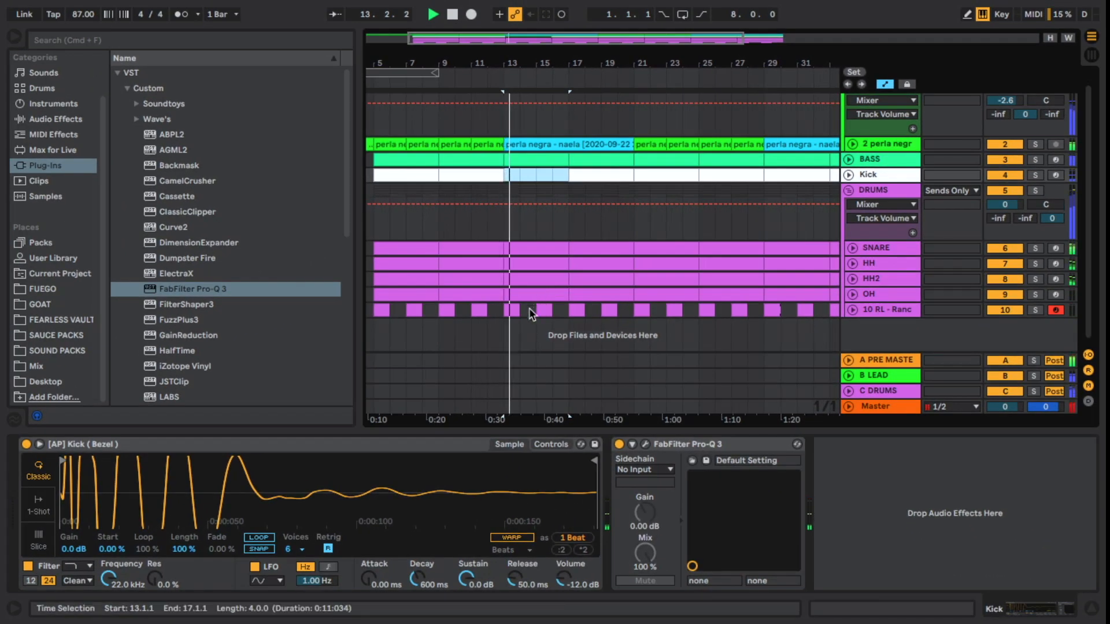
{"action": "key", "text": "Delete"}
{"action": "left_click", "coordinate": [512, 311]}
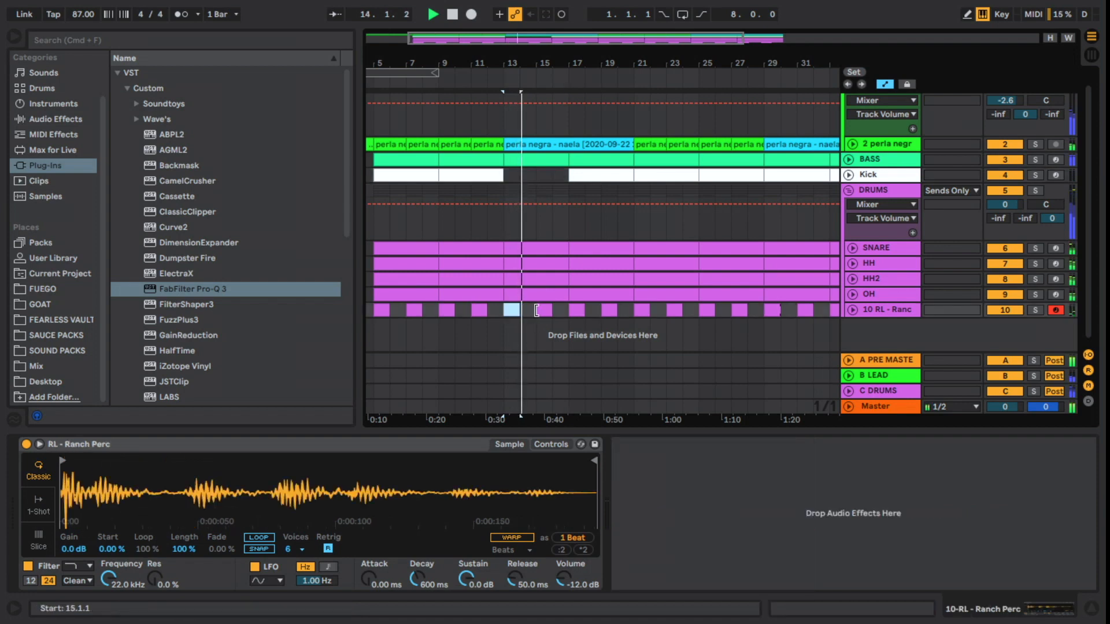
{"action": "key", "text": "Delete"}
{"action": "left_click", "coordinate": [544, 311]}
{"action": "key", "text": "Delete"}
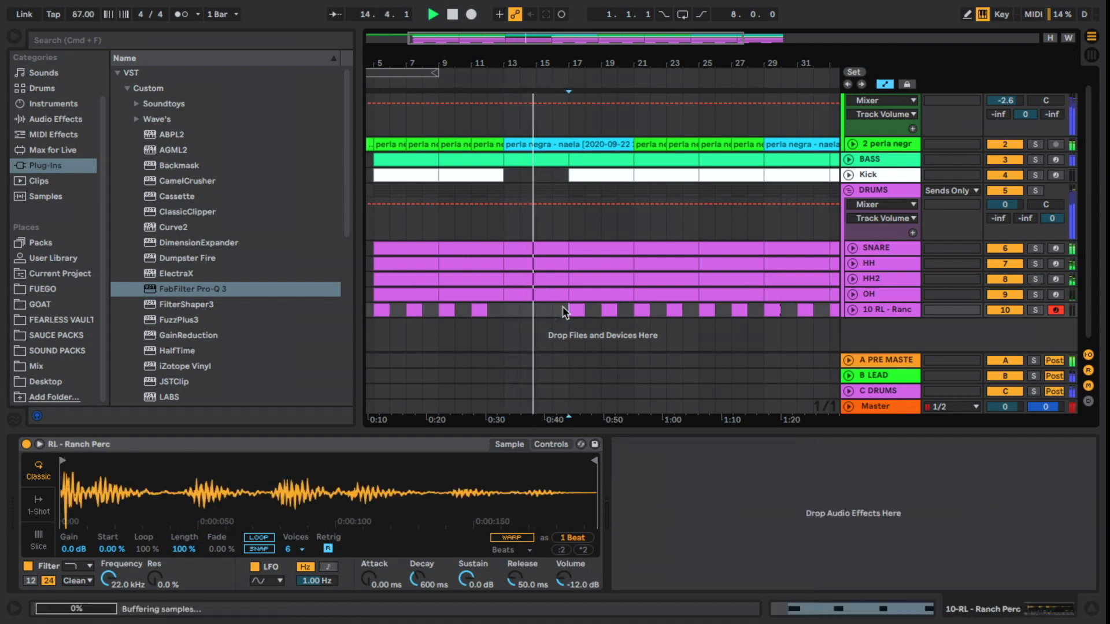
Step: Shorten the SNARE, HH, HH2 and OH clips starting at bar 13 so they end at bar 16
{"action": "left_click", "coordinate": [569, 317]}
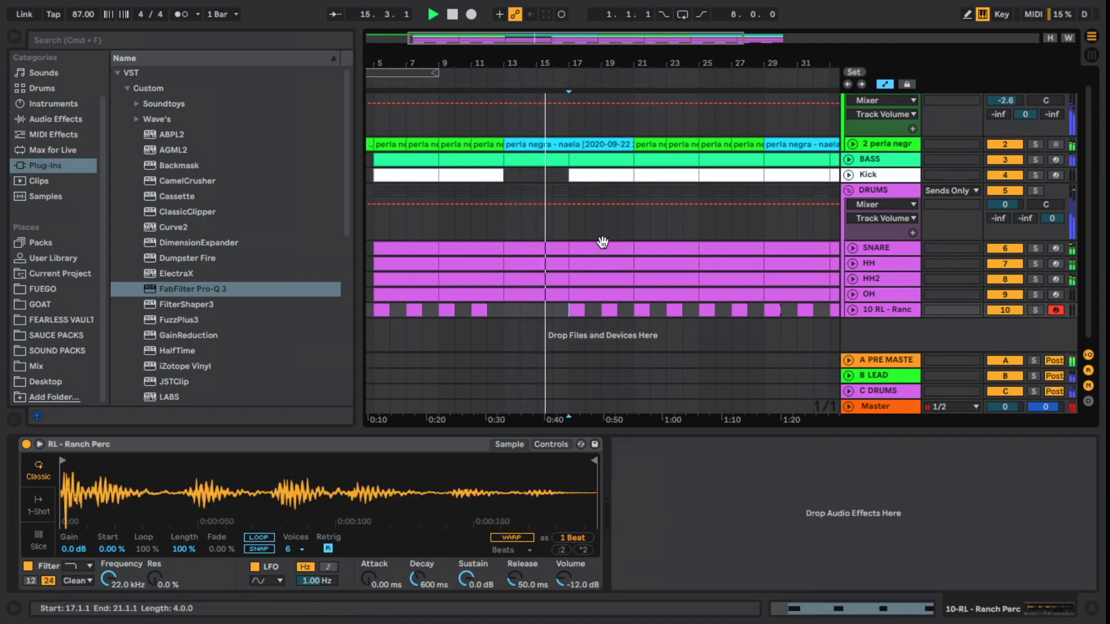
{"action": "left_click_drag", "start_coordinate": [564, 291], "coordinate": [548, 247]}
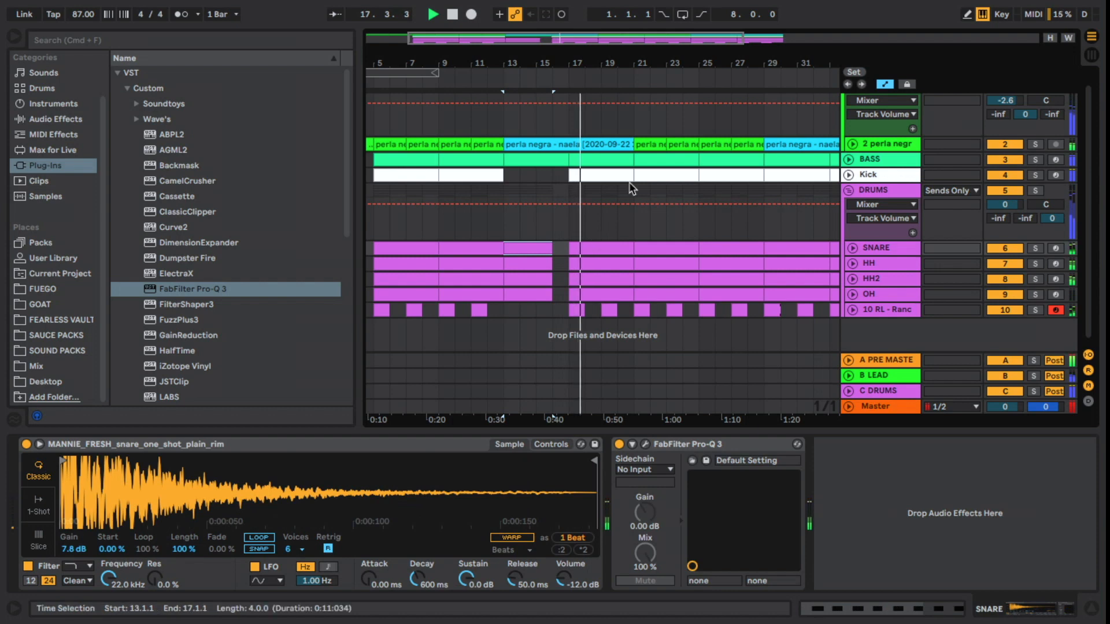
Step: Remove the BASS part from bars 25 to 29
{"action": "left_click_drag", "start_coordinate": [659, 62], "coordinate": [659, 38]}
{"action": "left_click_drag", "start_coordinate": [569, 39], "coordinate": [598, 63]}
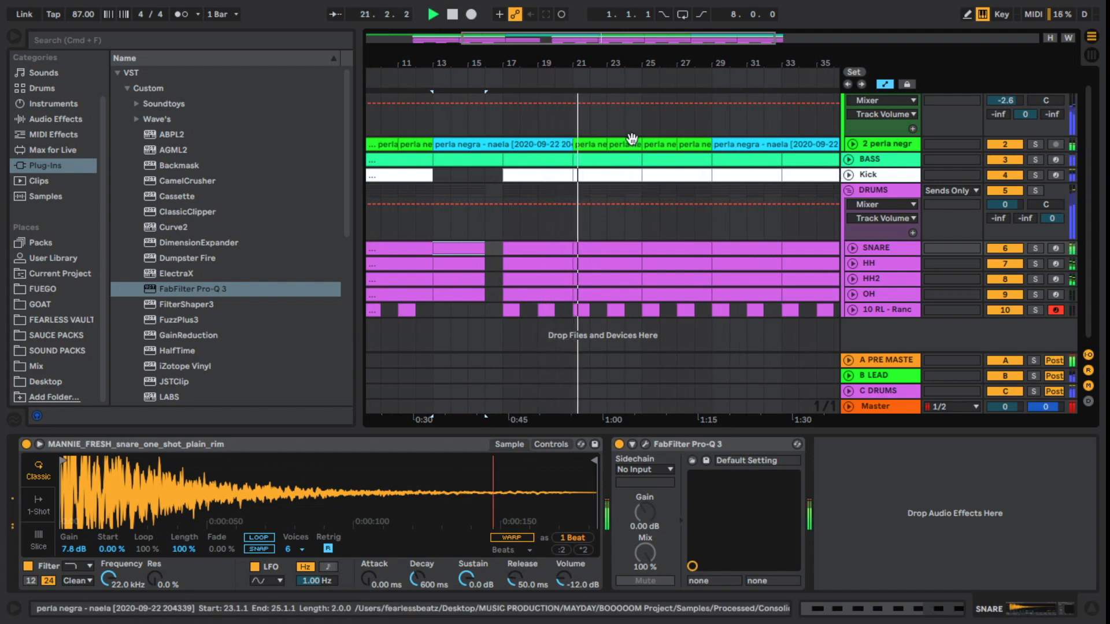
{"action": "left_click_drag", "start_coordinate": [636, 65], "coordinate": [596, 62]}
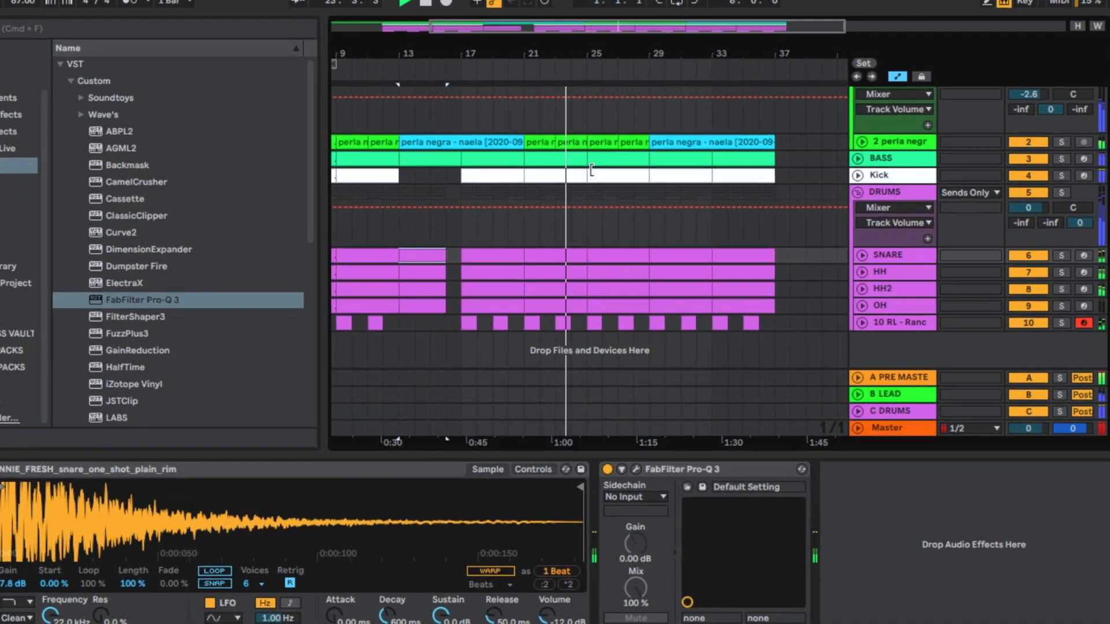
{"action": "left_click_drag", "start_coordinate": [603, 161], "coordinate": [628, 161]}
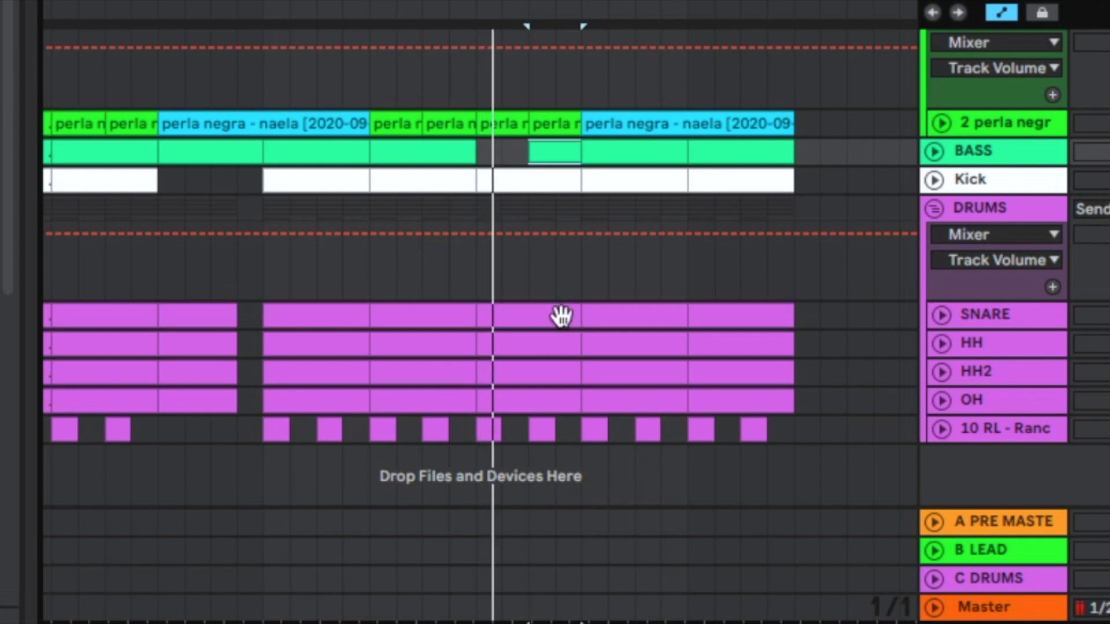
{"action": "left_click", "coordinate": [560, 161]}
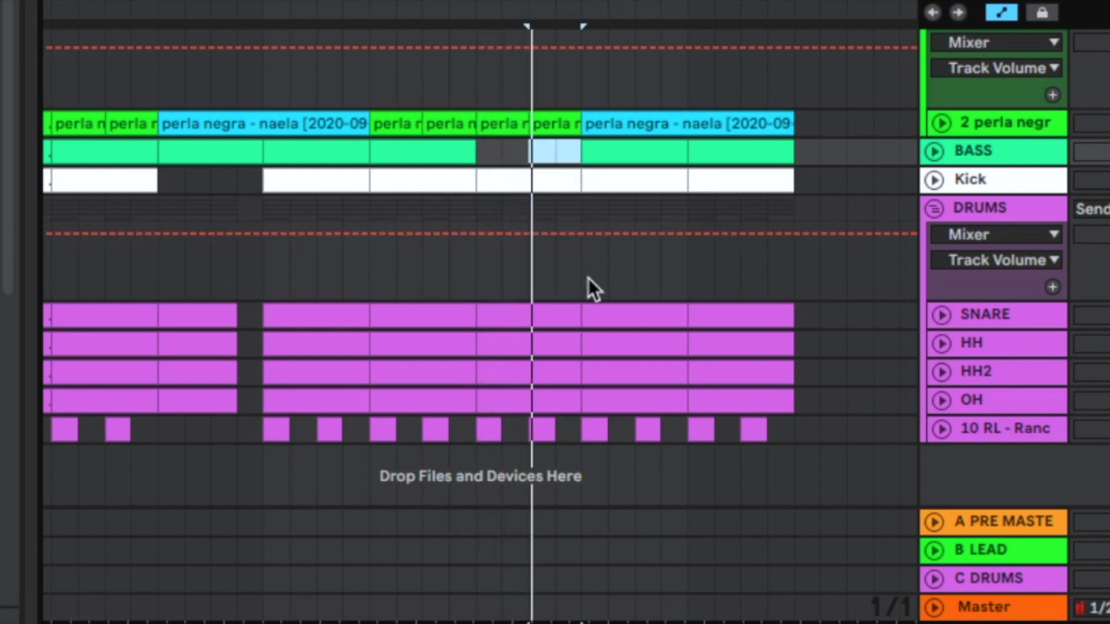
Step: Clear HH and HH2 from bars 29 to 31 and remove the RL - Ranch Perc clips at bars 29 and 31
{"action": "left_click_drag", "start_coordinate": [586, 315], "coordinate": [629, 369]}
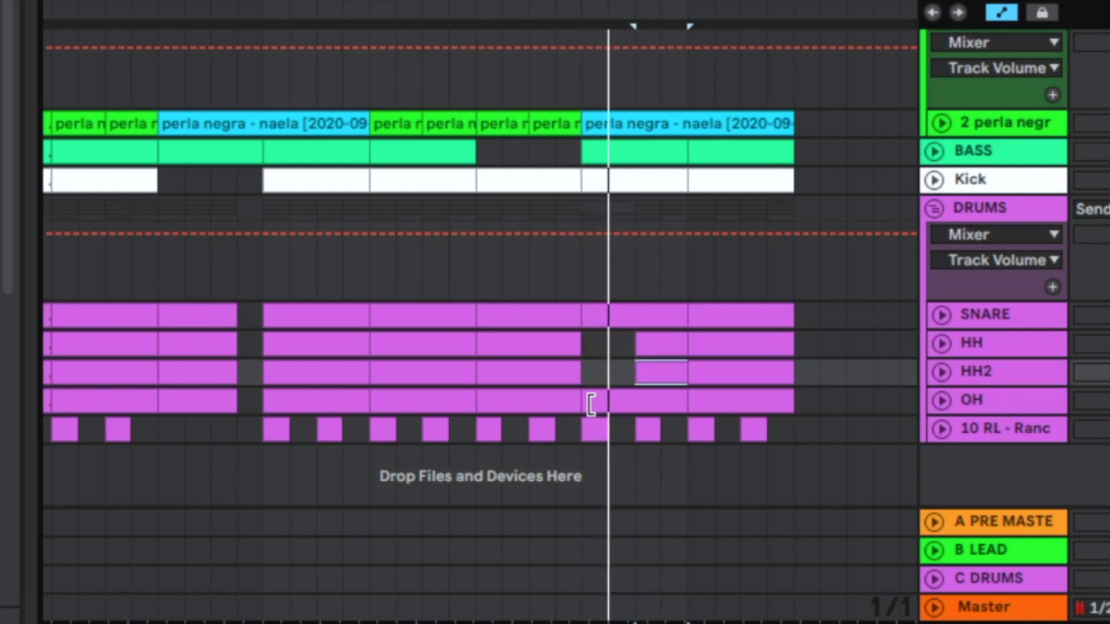
{"action": "left_click_drag", "start_coordinate": [587, 428], "coordinate": [644, 426]}
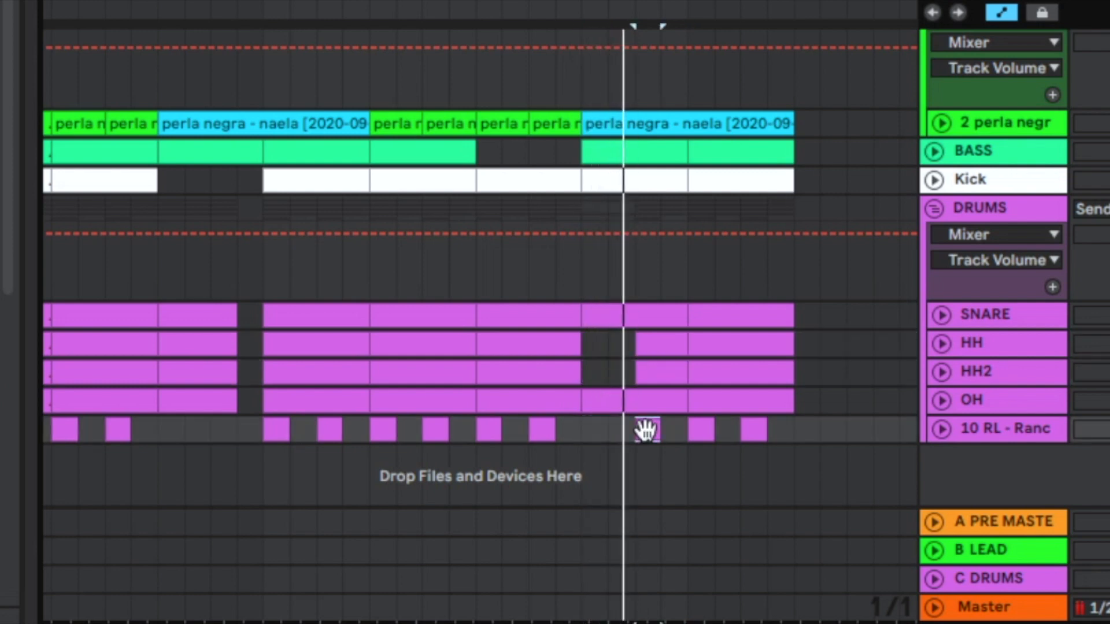
{"action": "key", "text": "Delete"}
{"action": "left_click", "coordinate": [678, 428]}
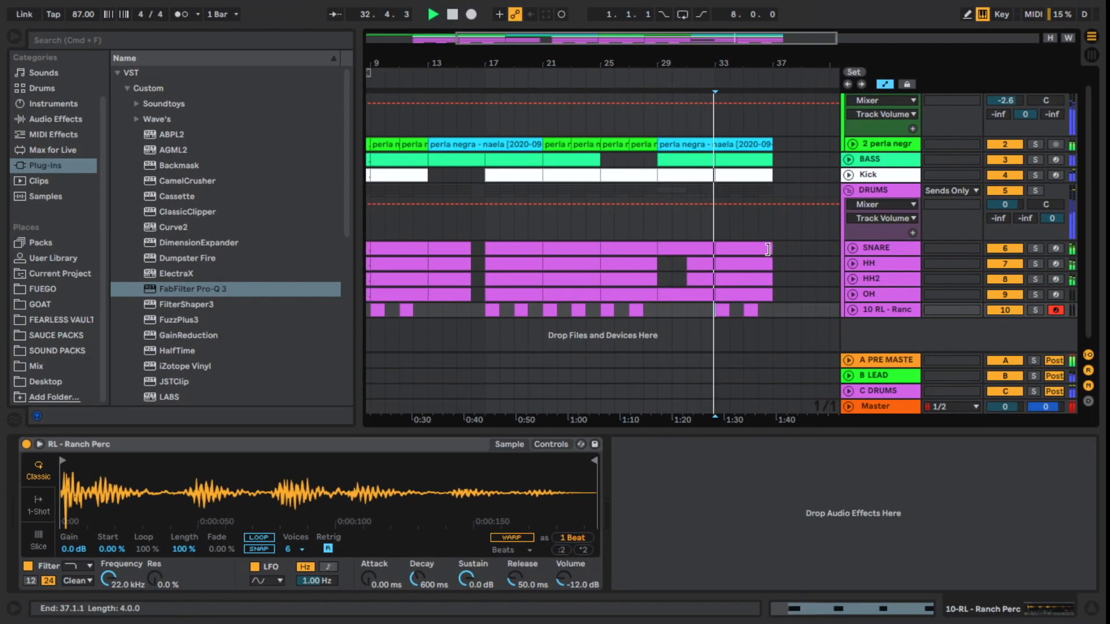
Step: Shorten the last SNARE, HH, HH2 and OH clips so they end at bar 36
{"action": "left_click", "coordinate": [767, 249]}
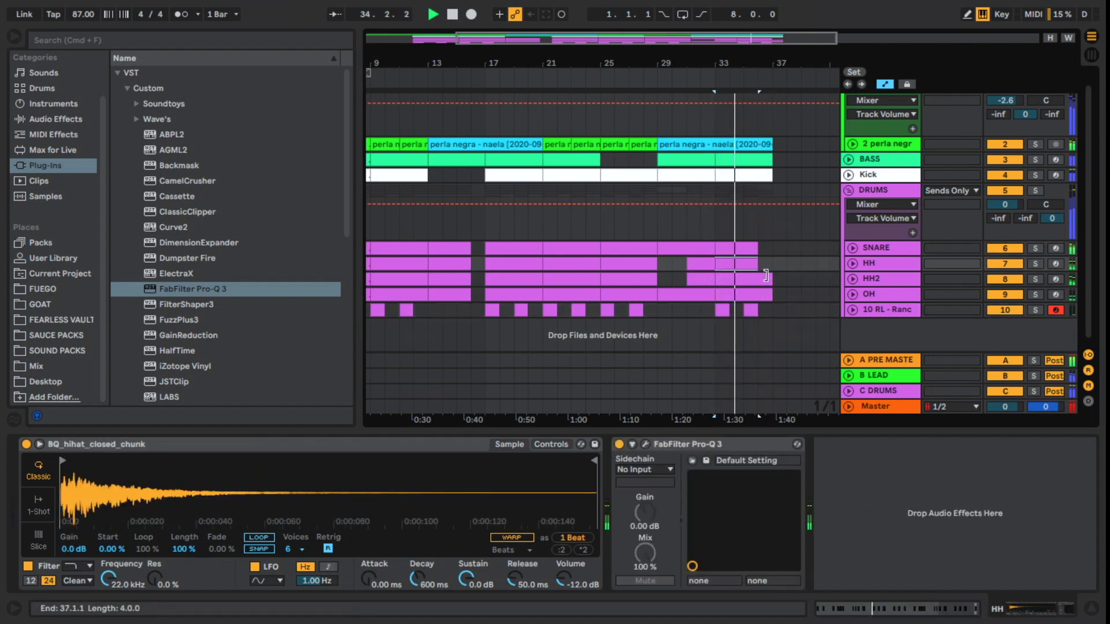
{"action": "left_click", "coordinate": [759, 293]}
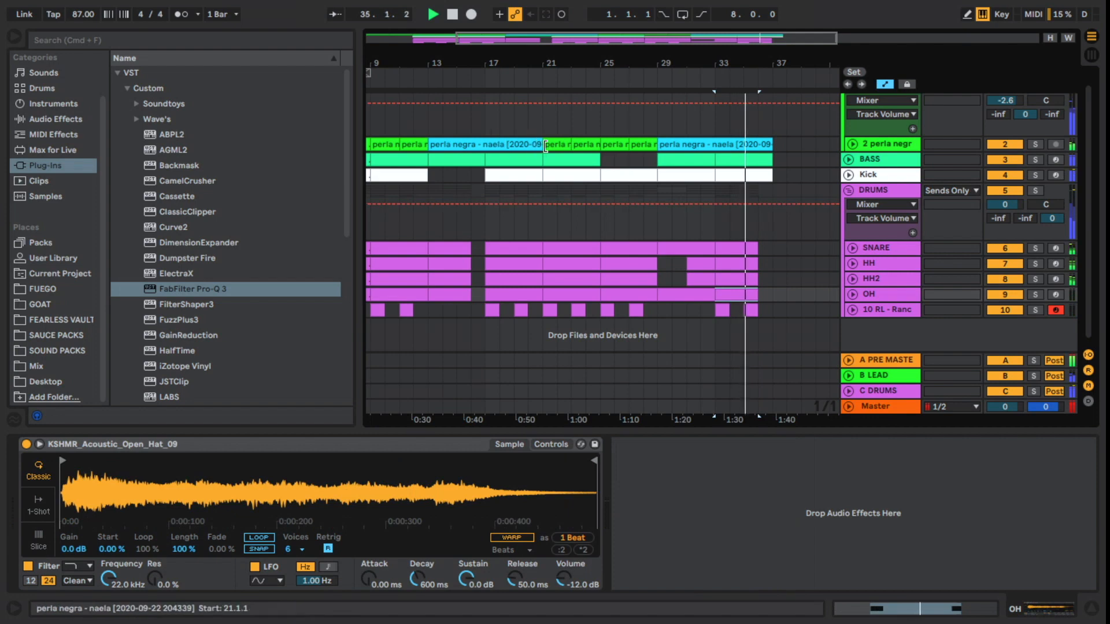
Step: Duplicate the edited section from bars 21 to 37 across all tracks into bars 37 to 53
{"action": "left_click_drag", "start_coordinate": [543, 142], "coordinate": [771, 314]}
{"action": "key", "text": "super+d"}
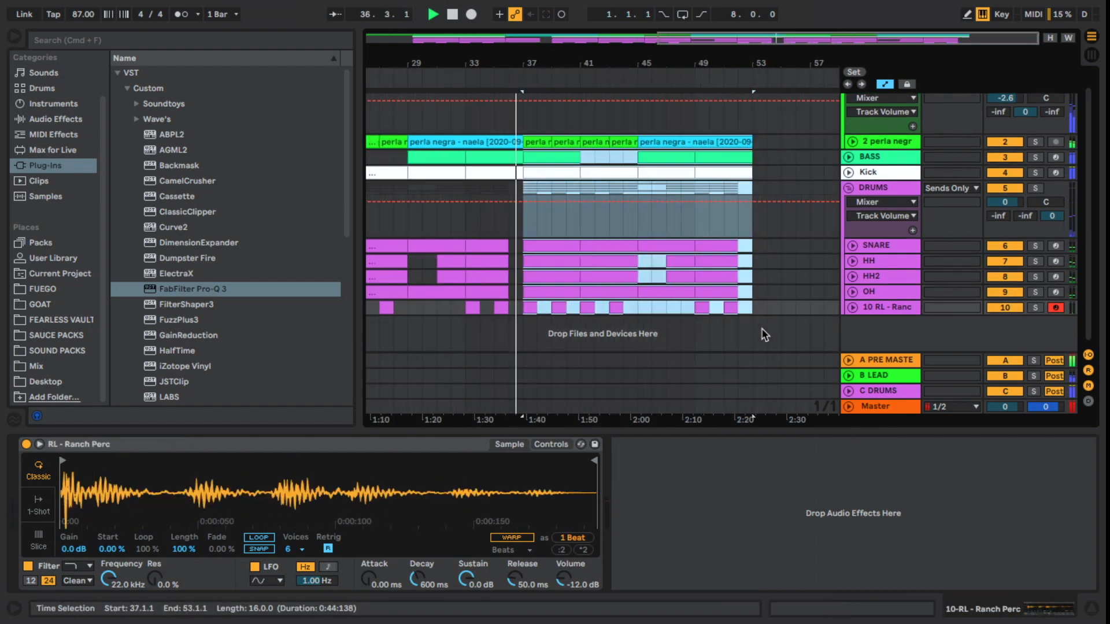
{"action": "left_click_drag", "start_coordinate": [715, 60], "coordinate": [768, 57]}
{"action": "left_click", "coordinate": [789, 306]}
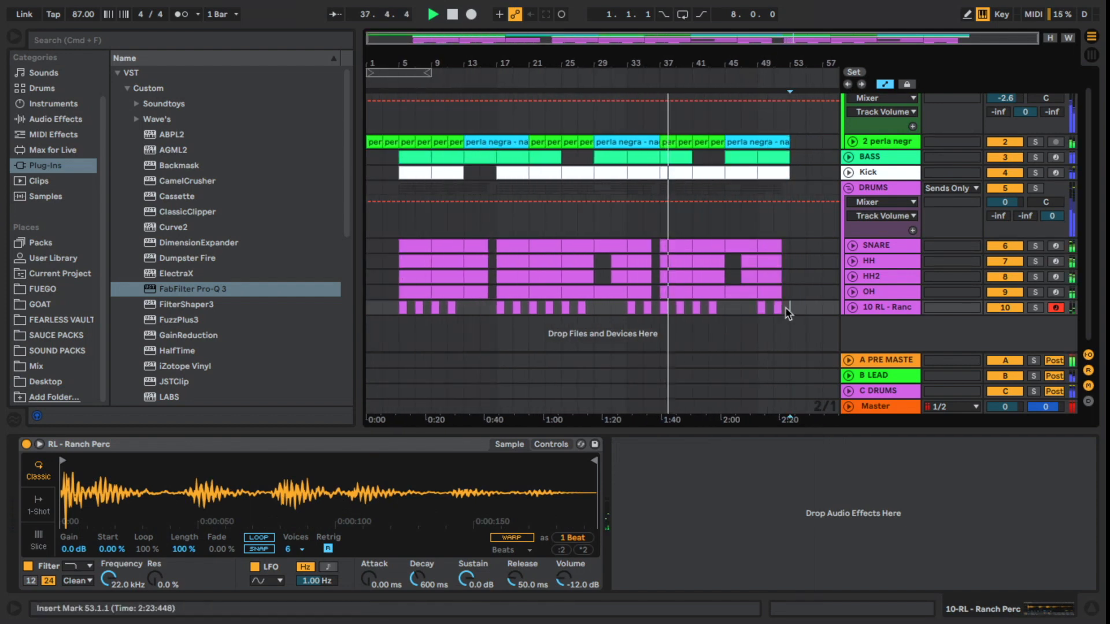